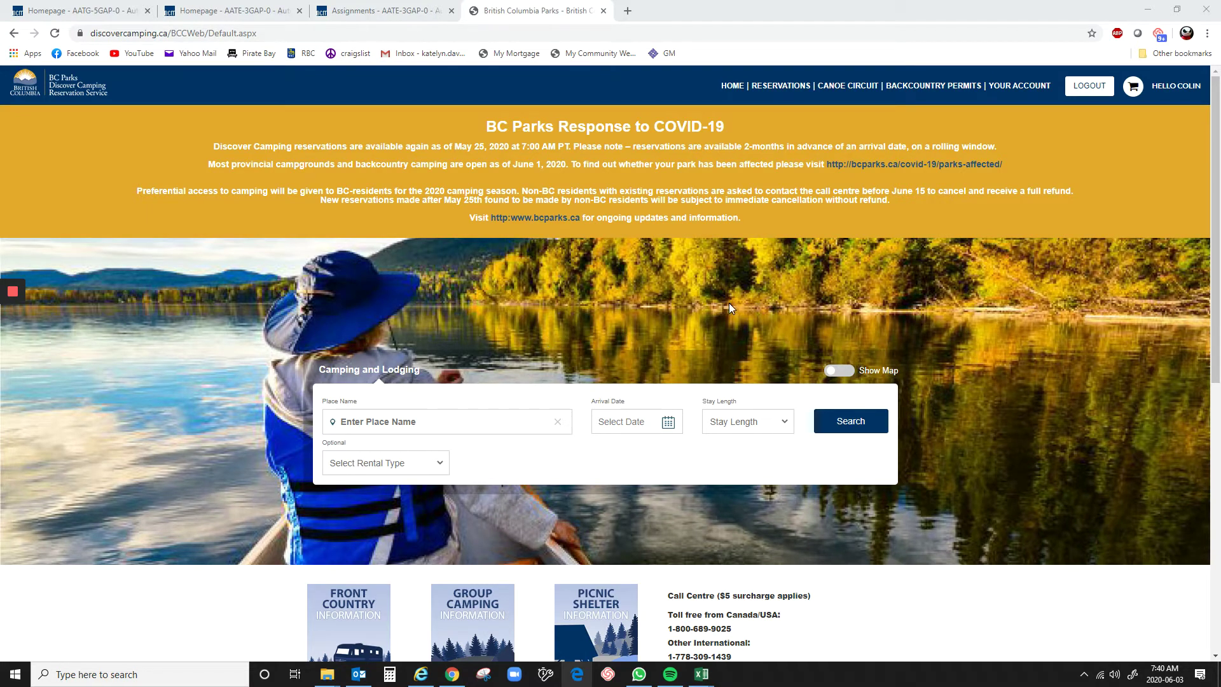
# - Choose Shuswap Lake Park as the place and set the arrival date to August 4, 2020
pyautogui.click(438, 420)
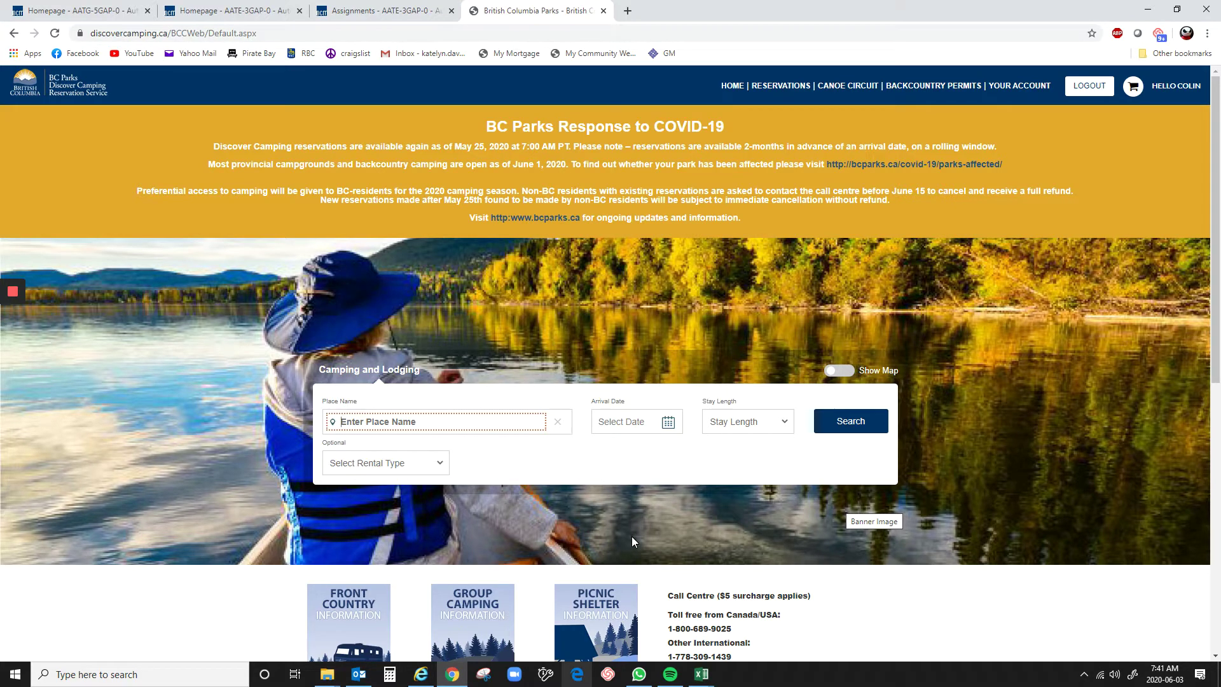
pyautogui.write('s')
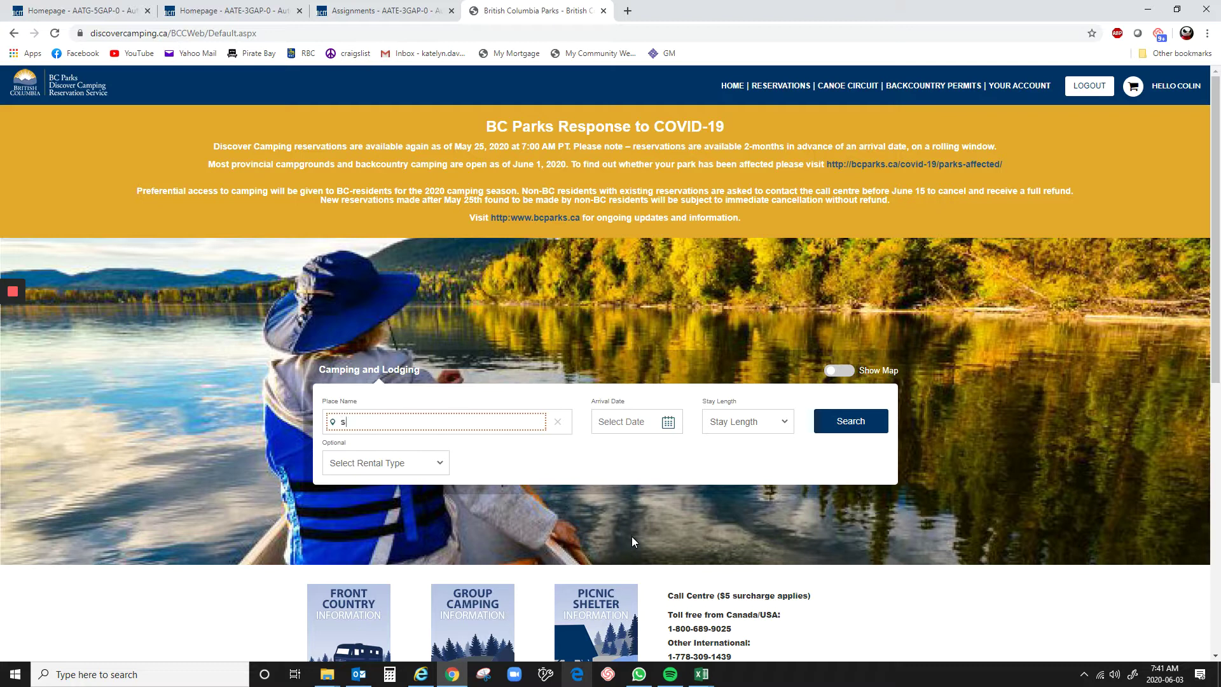
pyautogui.write('hus')
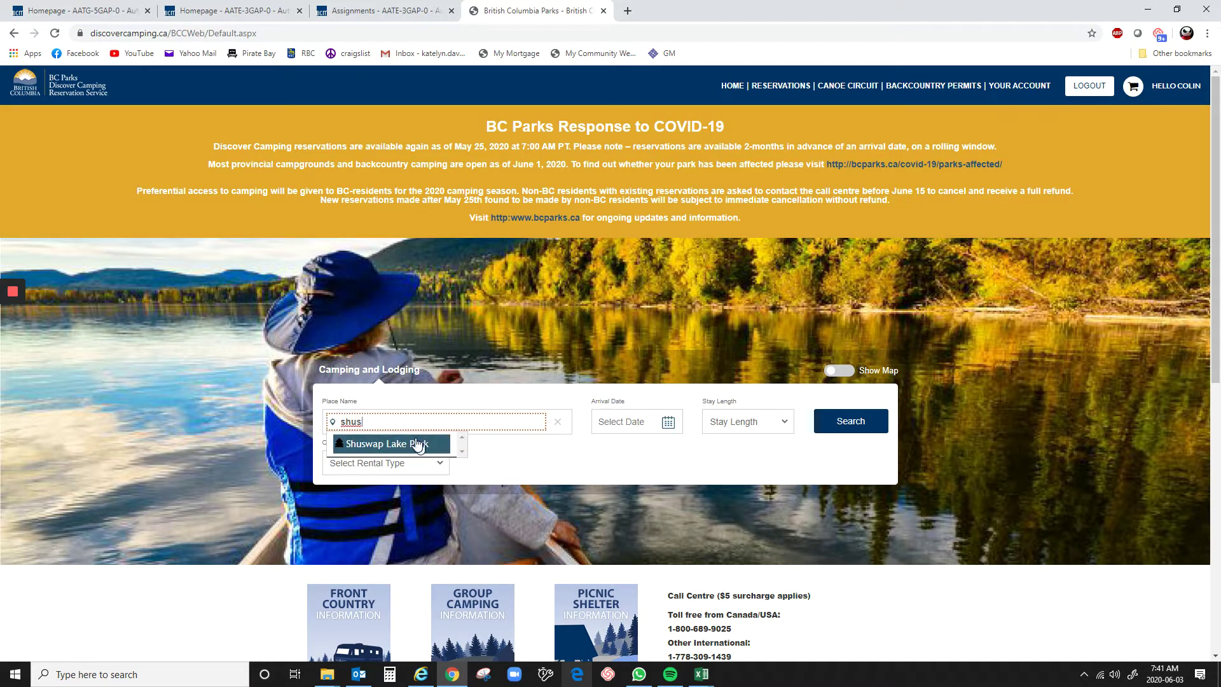
pyautogui.click(410, 444)
pyautogui.click(667, 422)
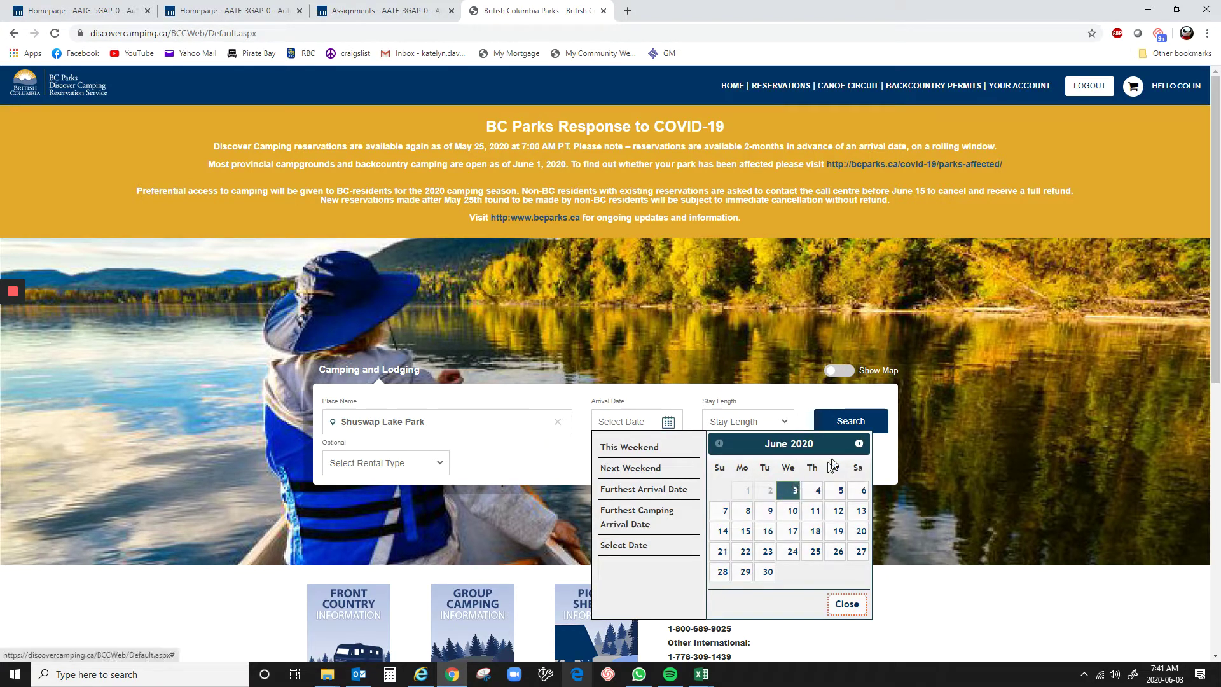
pyautogui.click(813, 493)
pyautogui.click(815, 491)
pyautogui.click(667, 422)
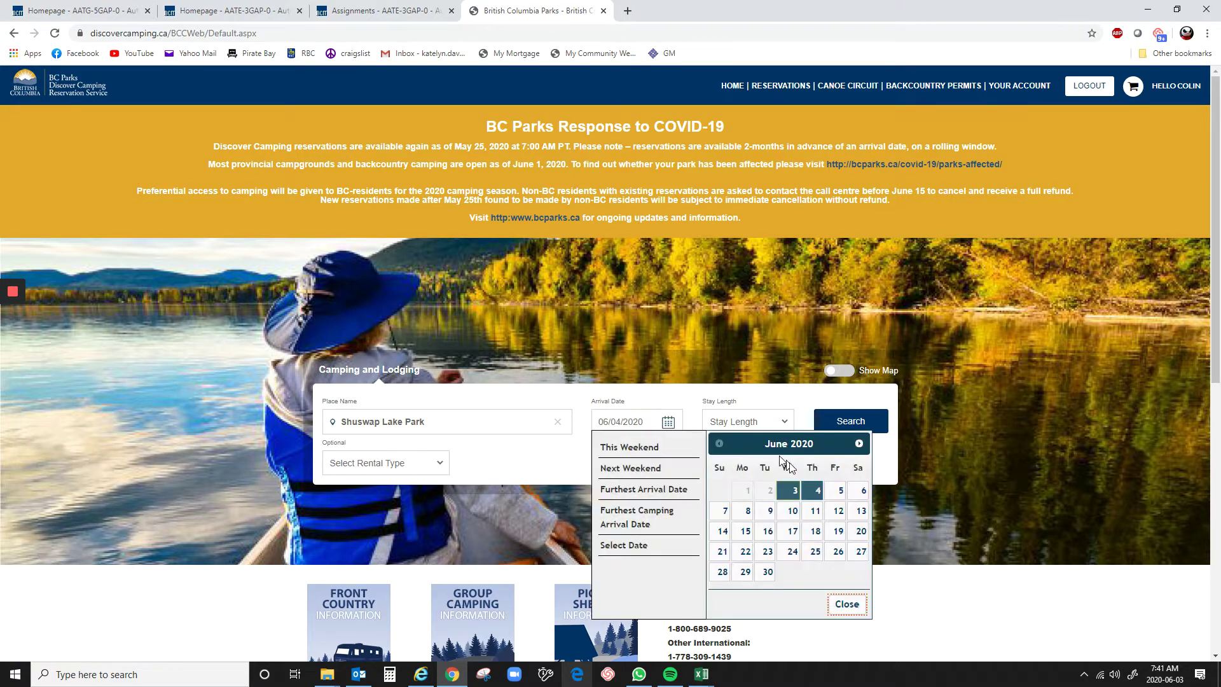
pyautogui.click(860, 445)
pyautogui.click(860, 445)
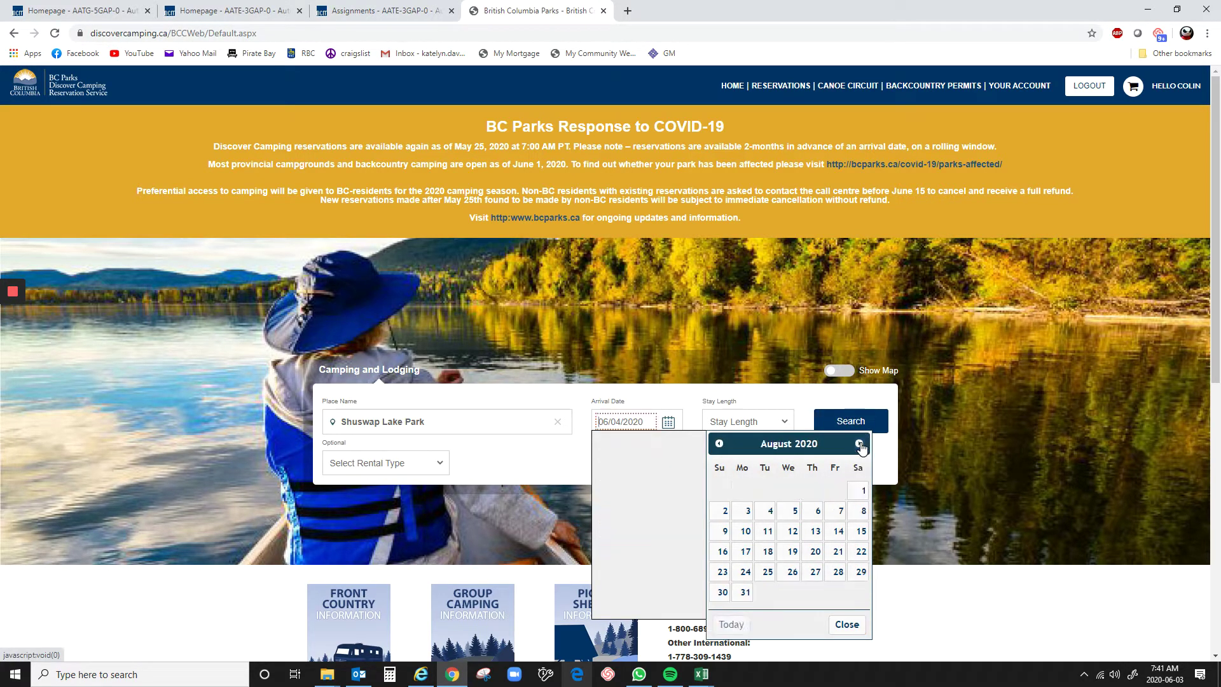
pyautogui.click(766, 512)
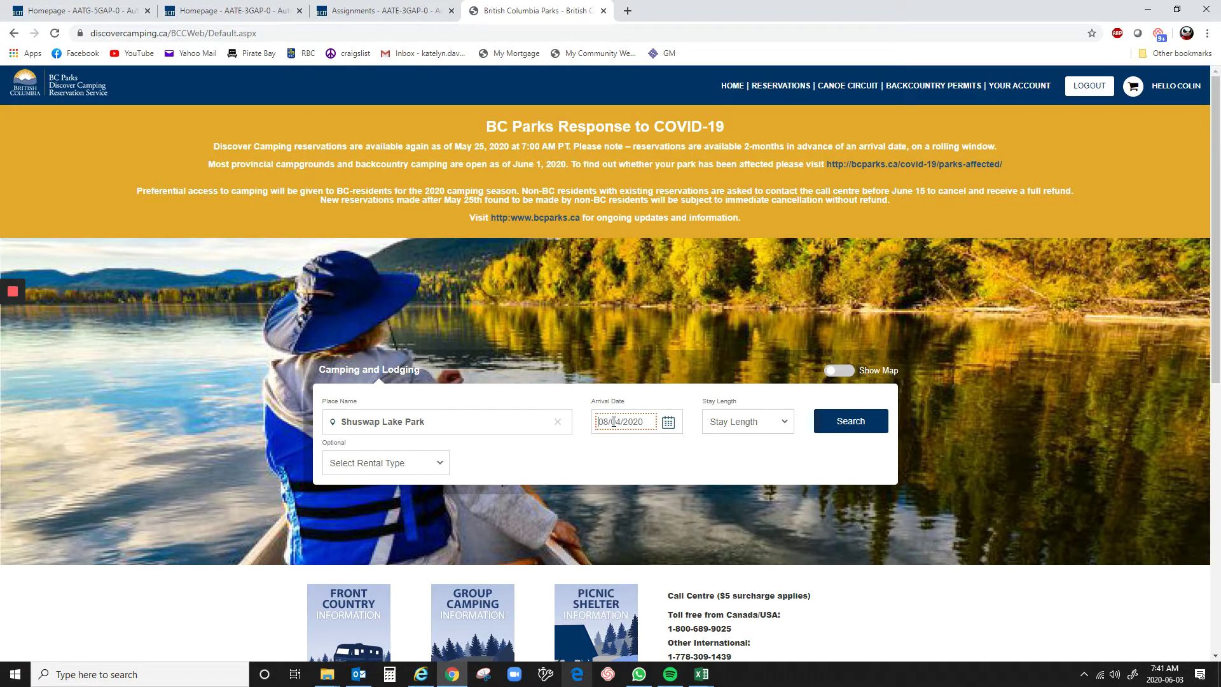
# - Set the stay length to 5 nights and run the availability search
pyautogui.click(783, 426)
pyautogui.click(756, 224)
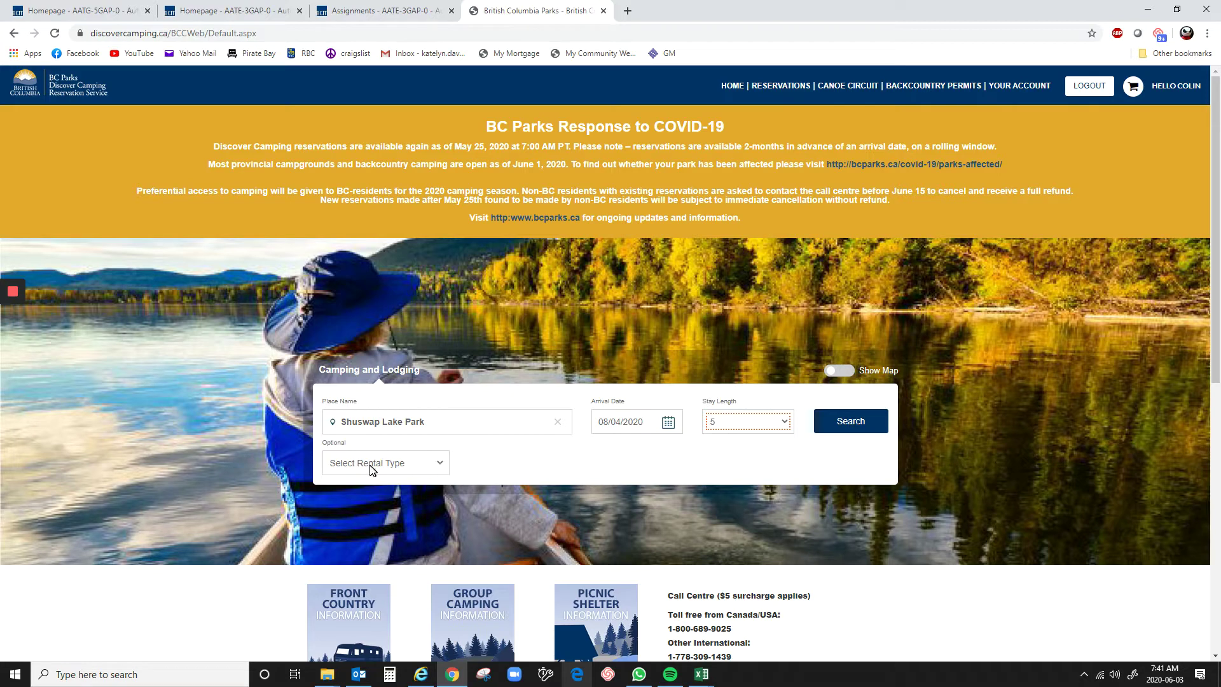
pyautogui.click(856, 422)
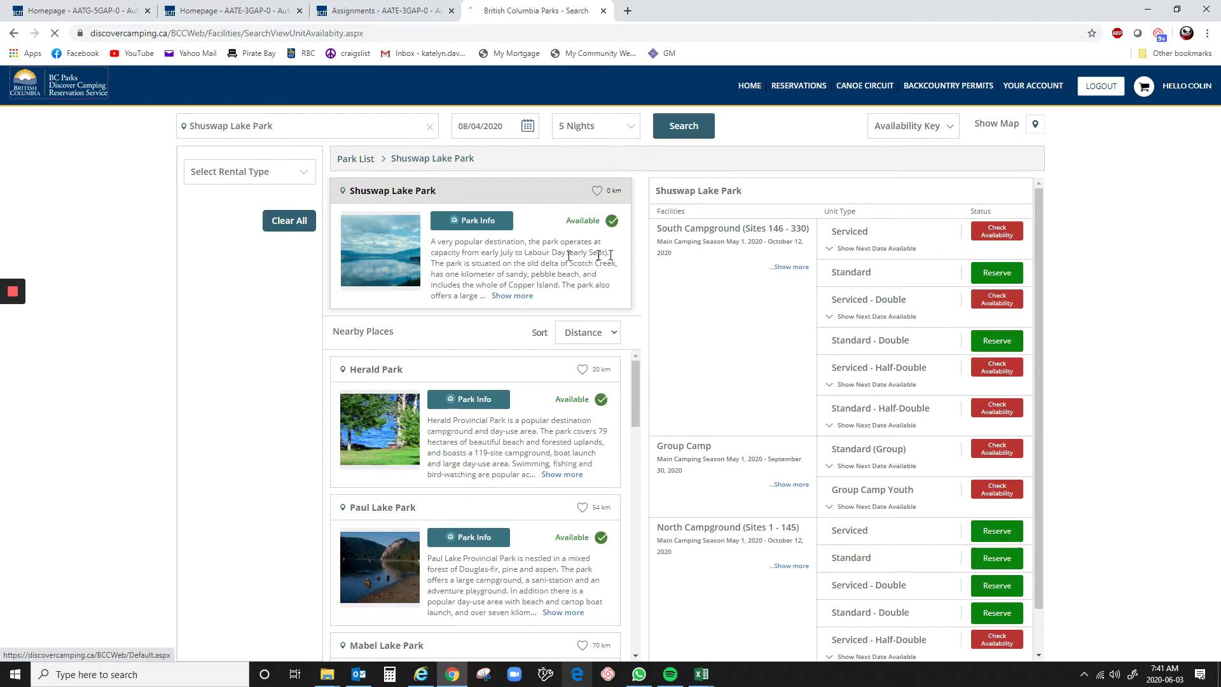
# - Scroll the Shuswap Lake results to review South Campground, Group Camp and North Campground unit types
pyautogui.scroll(-1, 792, 399)
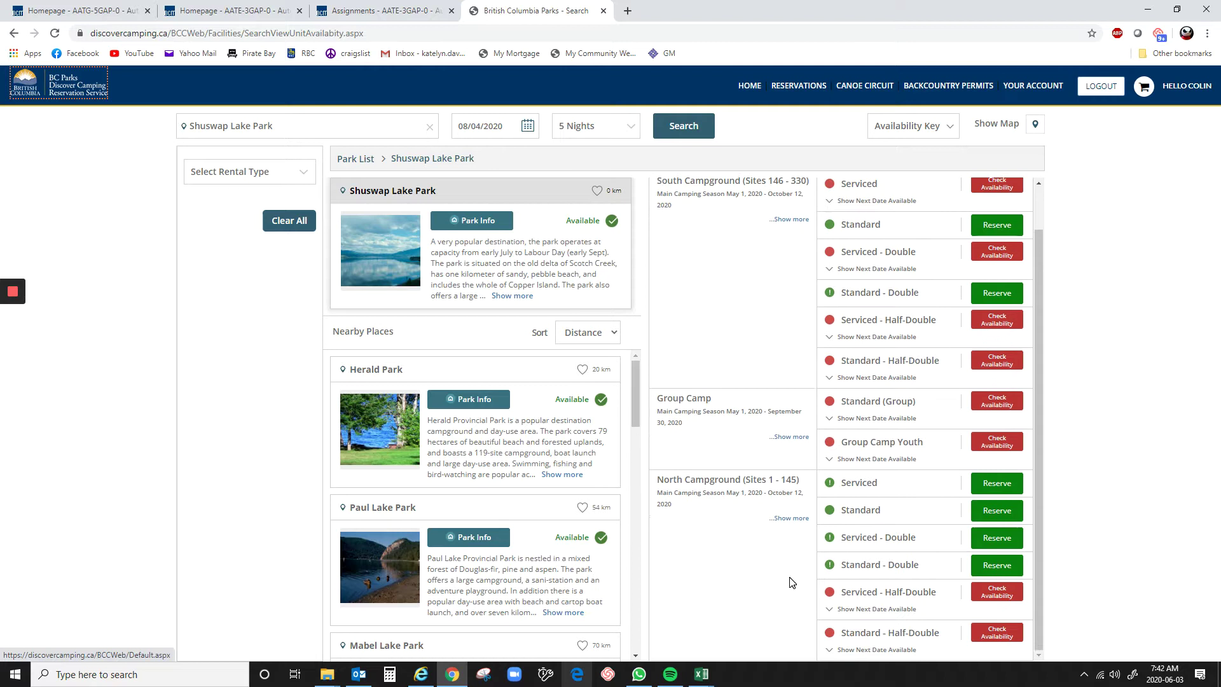
pyautogui.scroll(1, 793, 576)
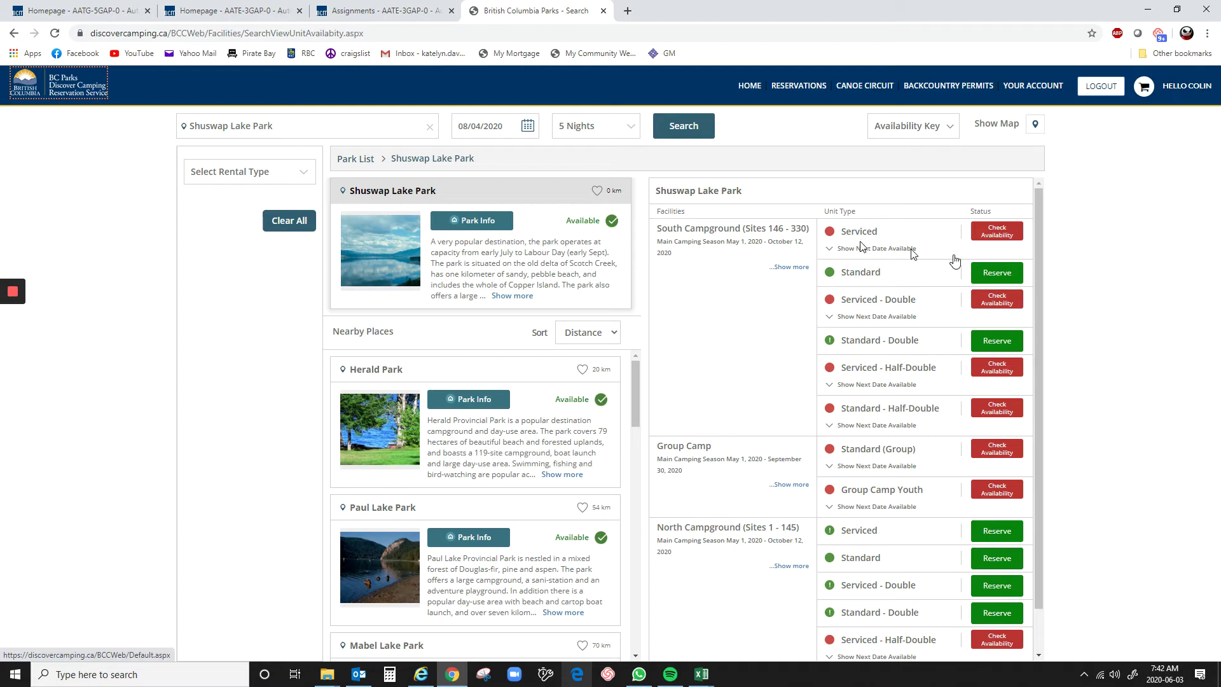
# - Open South Campground (Sites 146–330) Standard availability and scroll through the site list
pyautogui.click(997, 274)
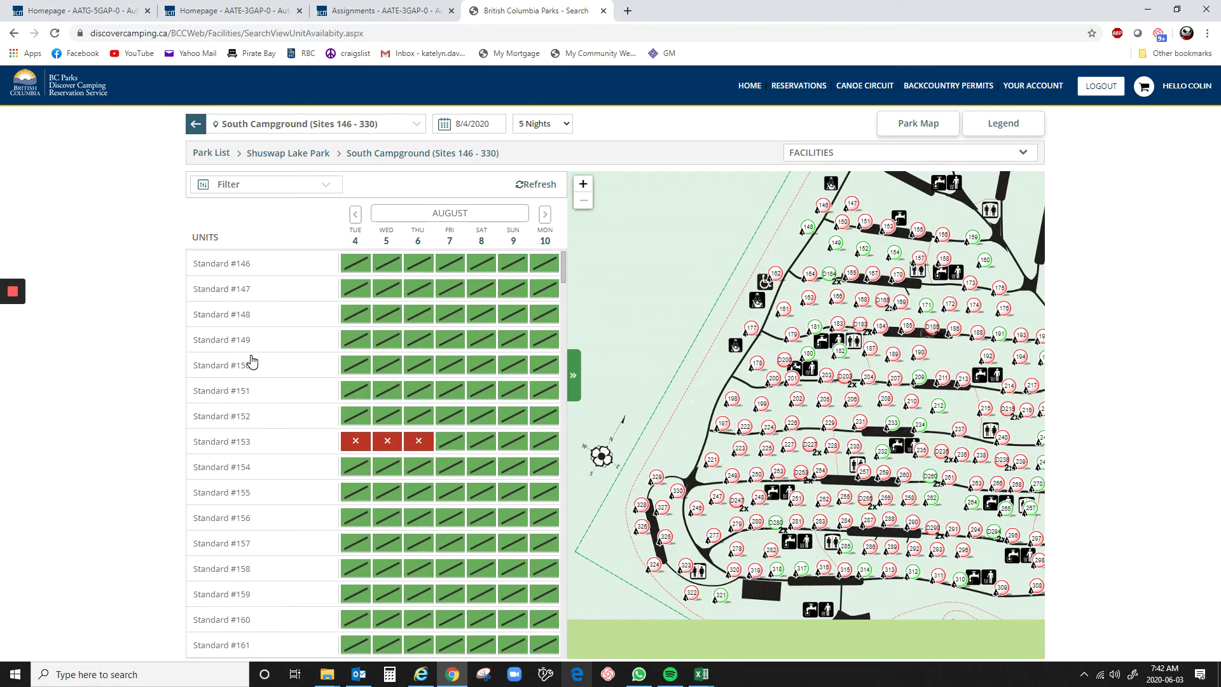
pyautogui.scroll(-20, 382, 382)
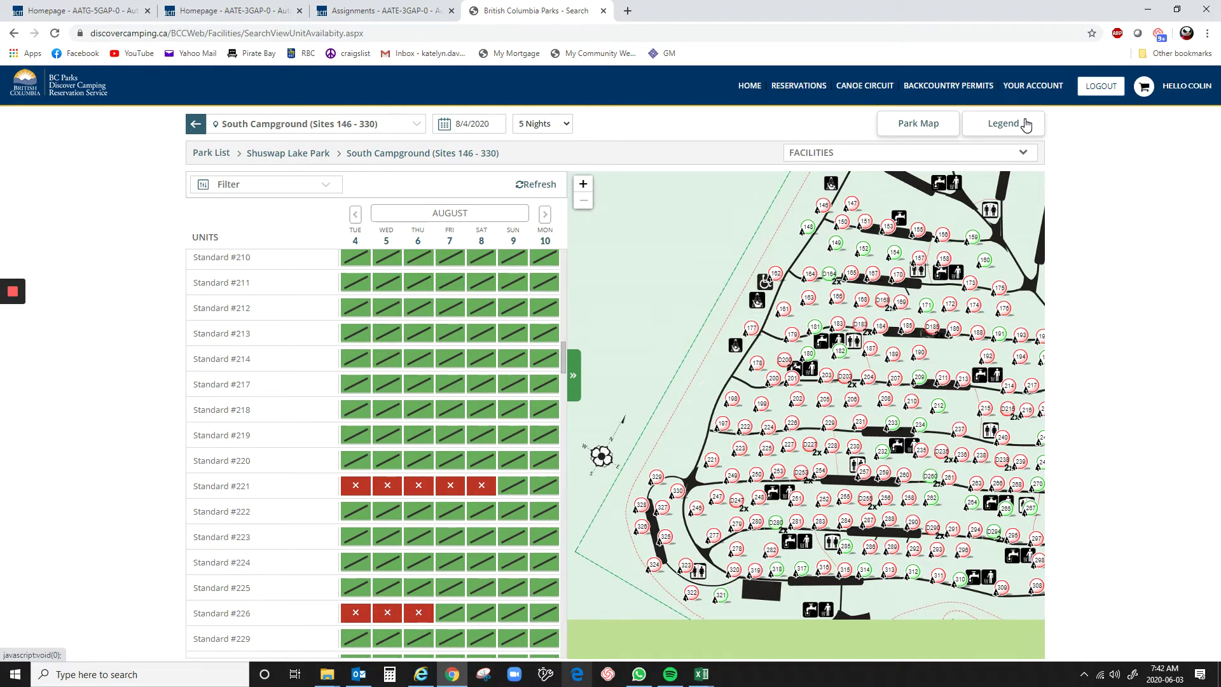
pyautogui.click(1026, 124)
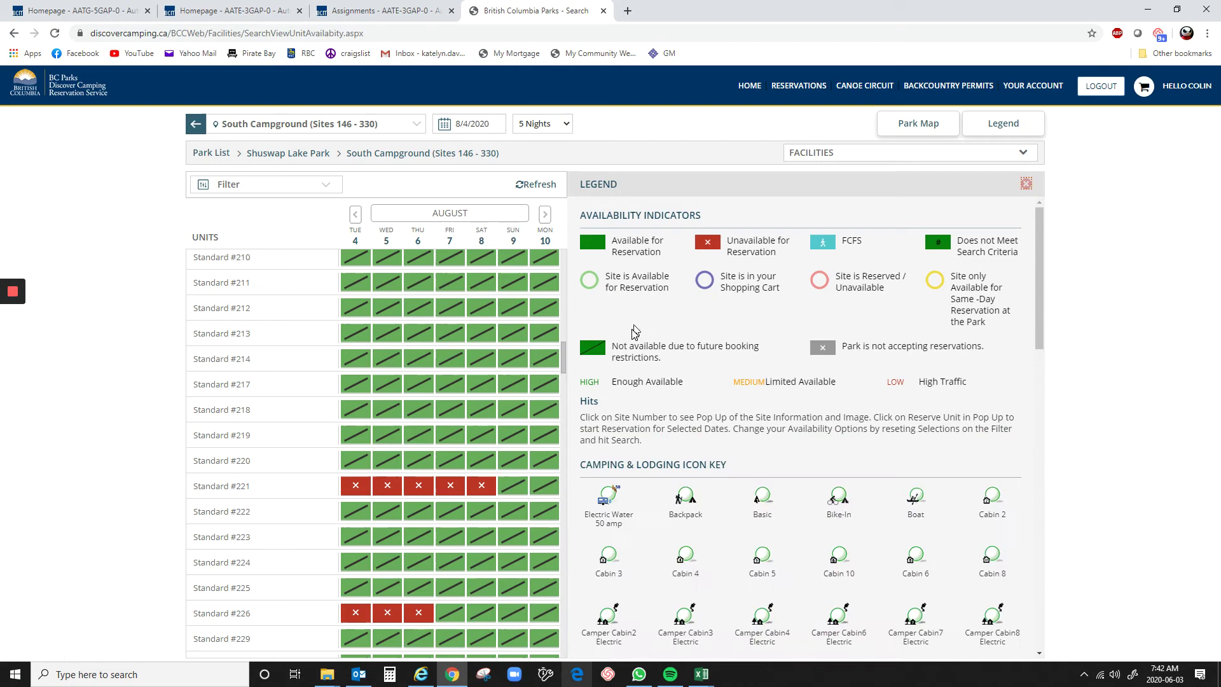
pyautogui.tripleClick(660, 352)
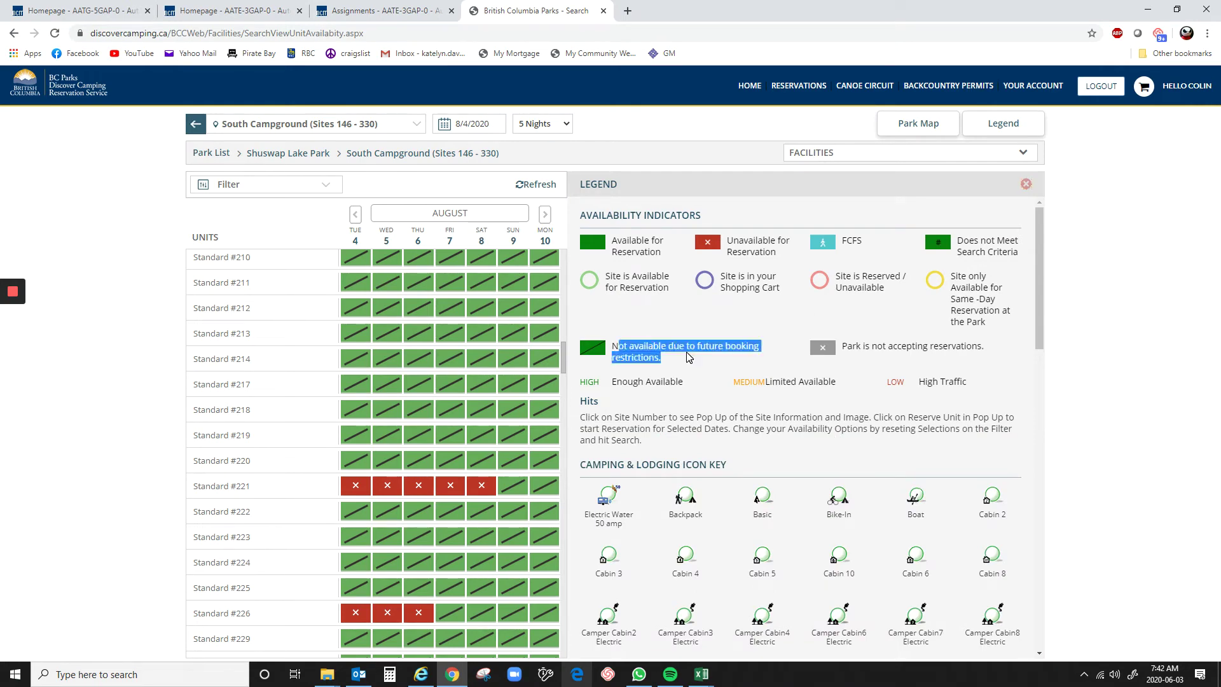
pyautogui.click(674, 367)
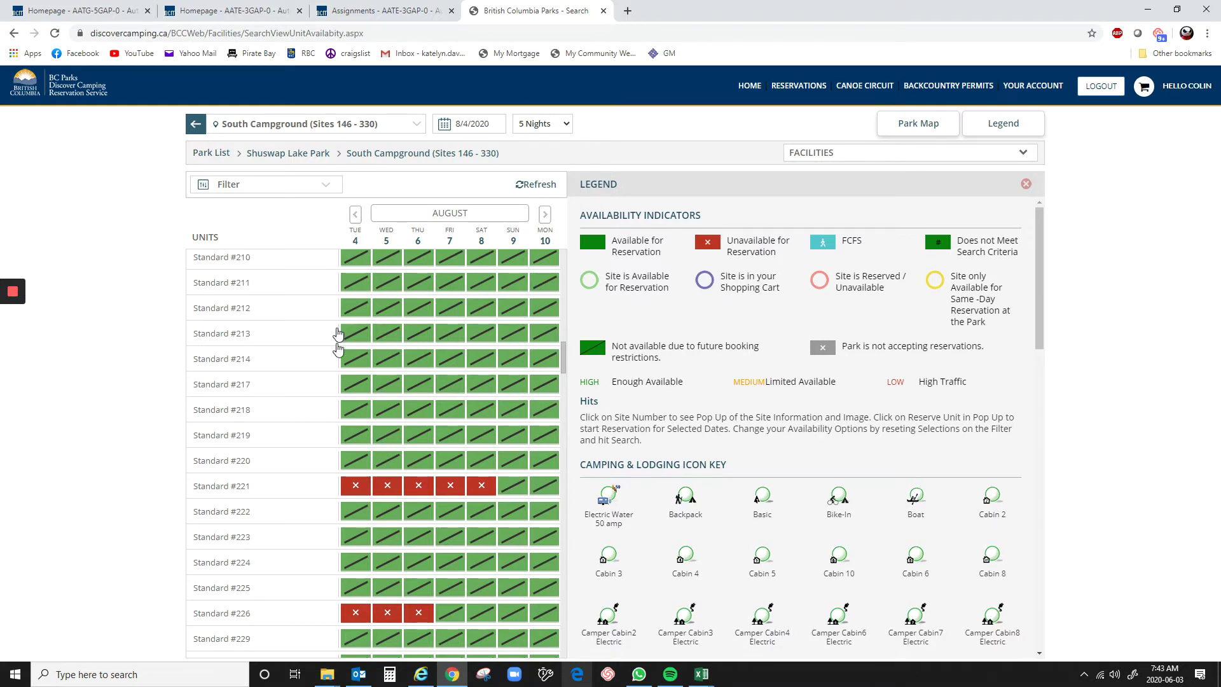
pyautogui.click(1028, 186)
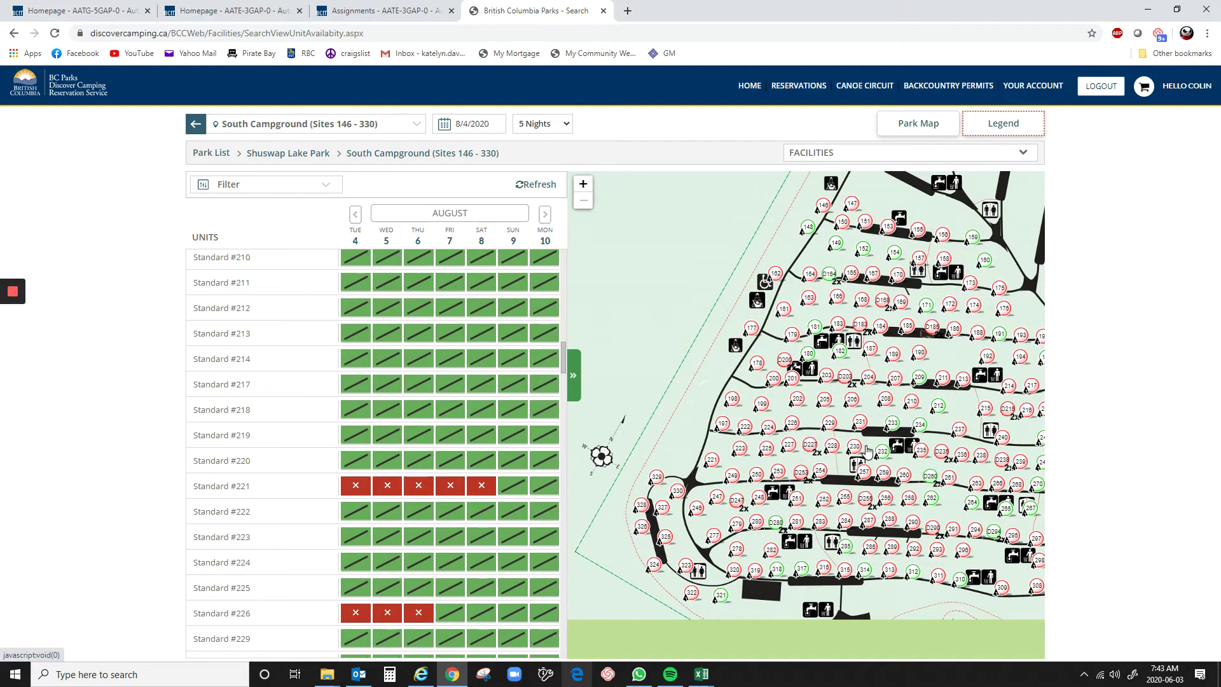
pyautogui.moveTo(807, 420); pyautogui.dragTo(734, 390)
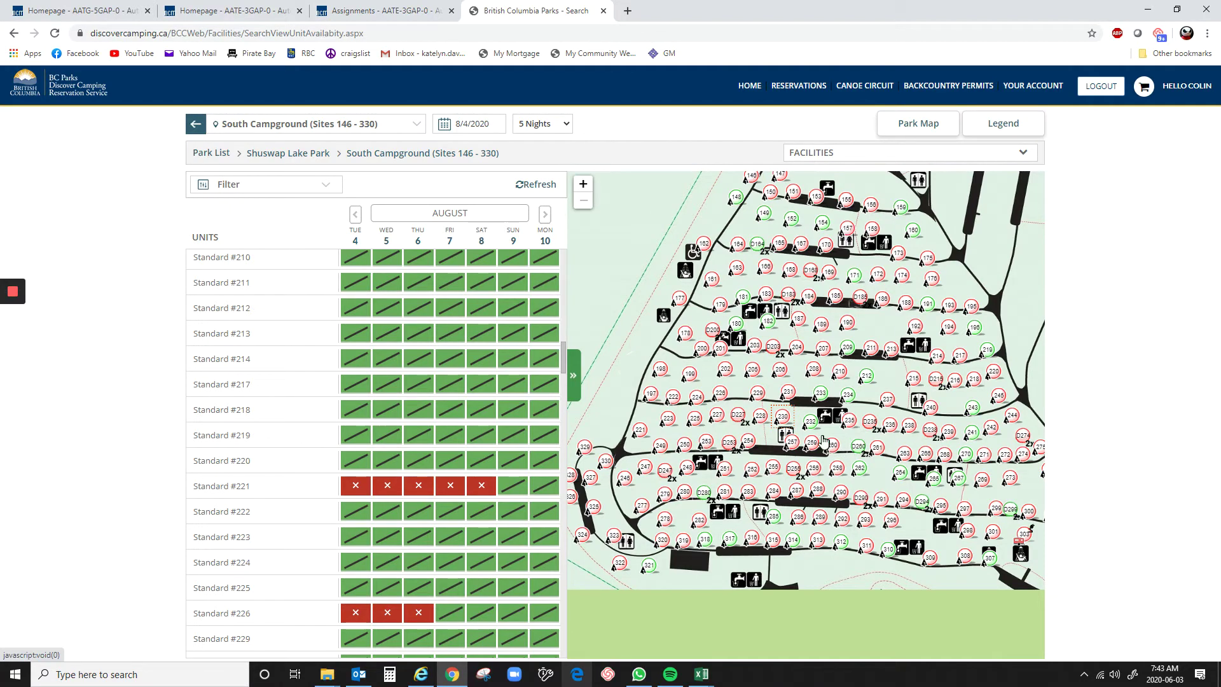
pyautogui.click(864, 375)
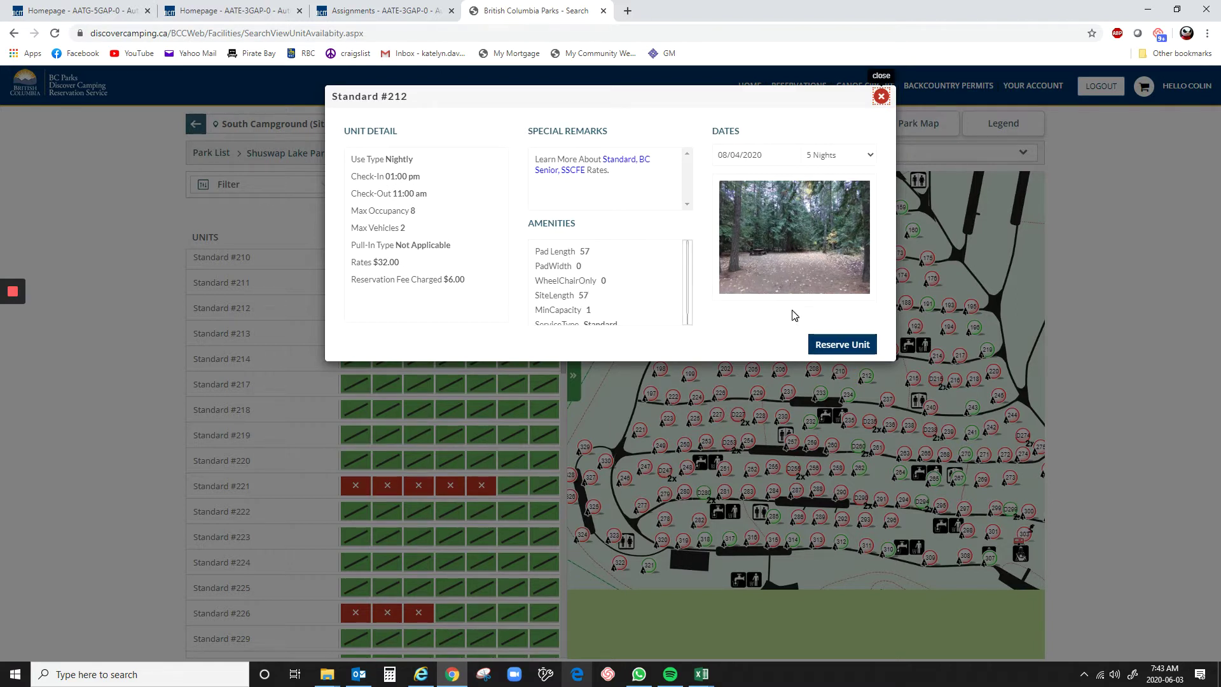
pyautogui.click(881, 96)
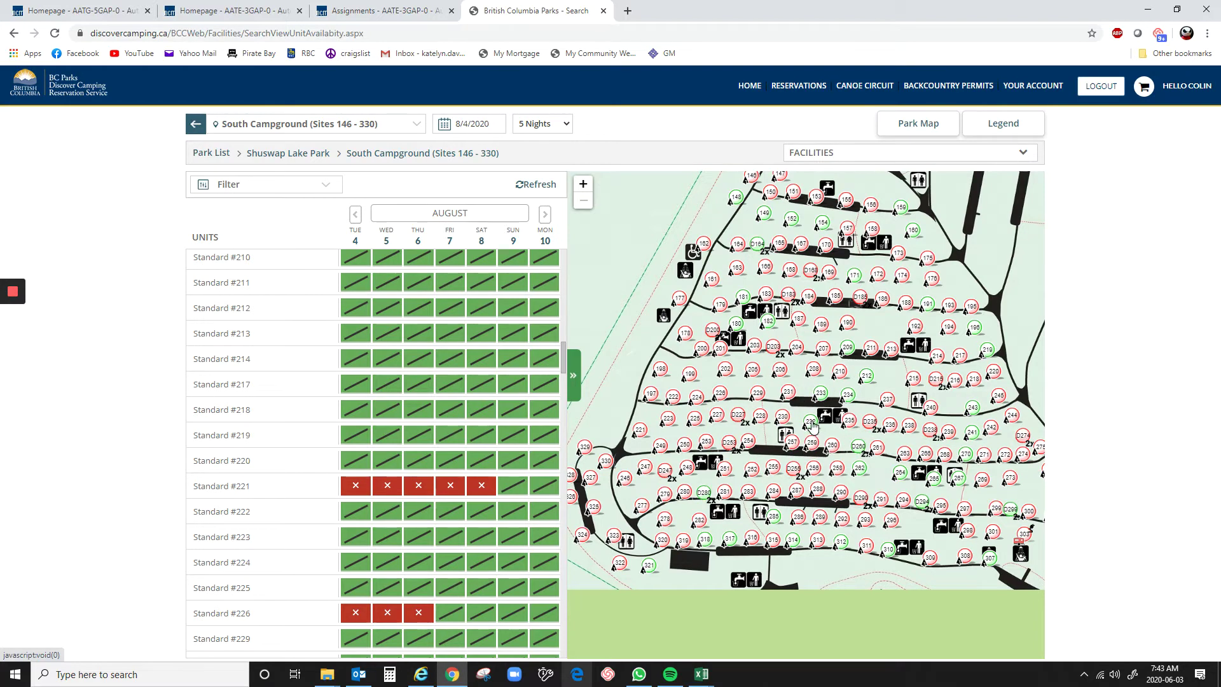
pyautogui.click(821, 395)
pyautogui.click(846, 395)
pyautogui.moveTo(856, 353); pyautogui.dragTo(848, 361)
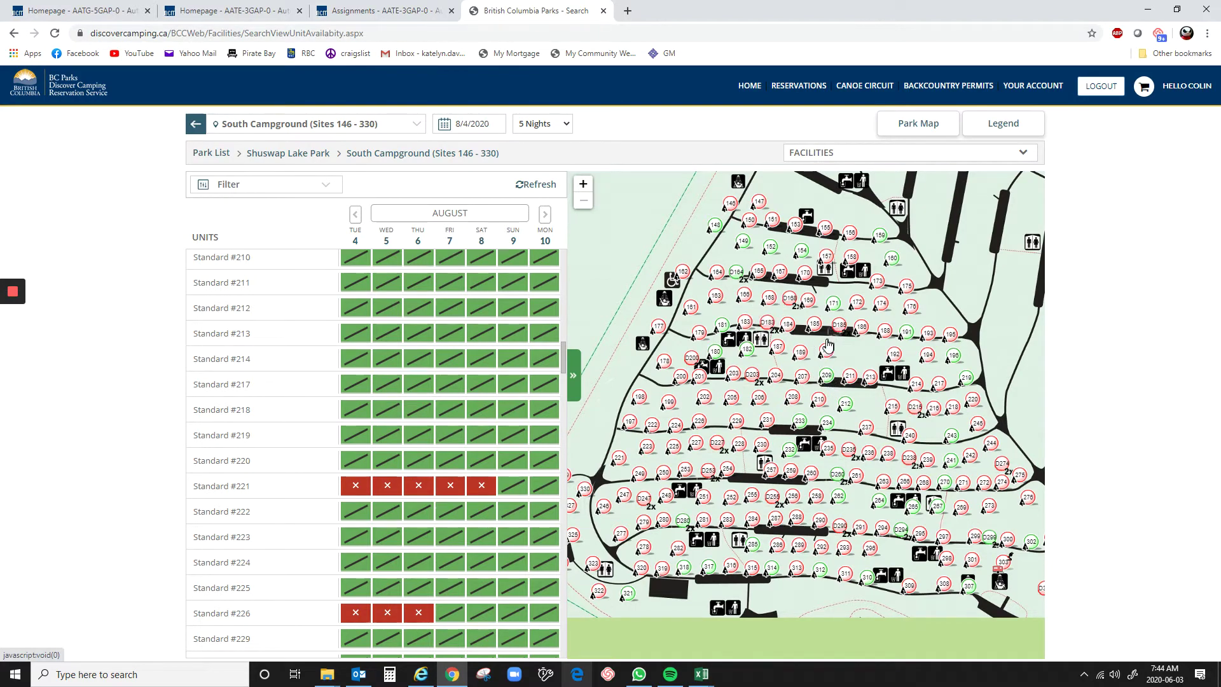
pyautogui.moveTo(827, 345)
pyautogui.mouseDown()
pyautogui.moveTo(811, 372)
pyautogui.moveTo(811, 347)
pyautogui.mouseUp()
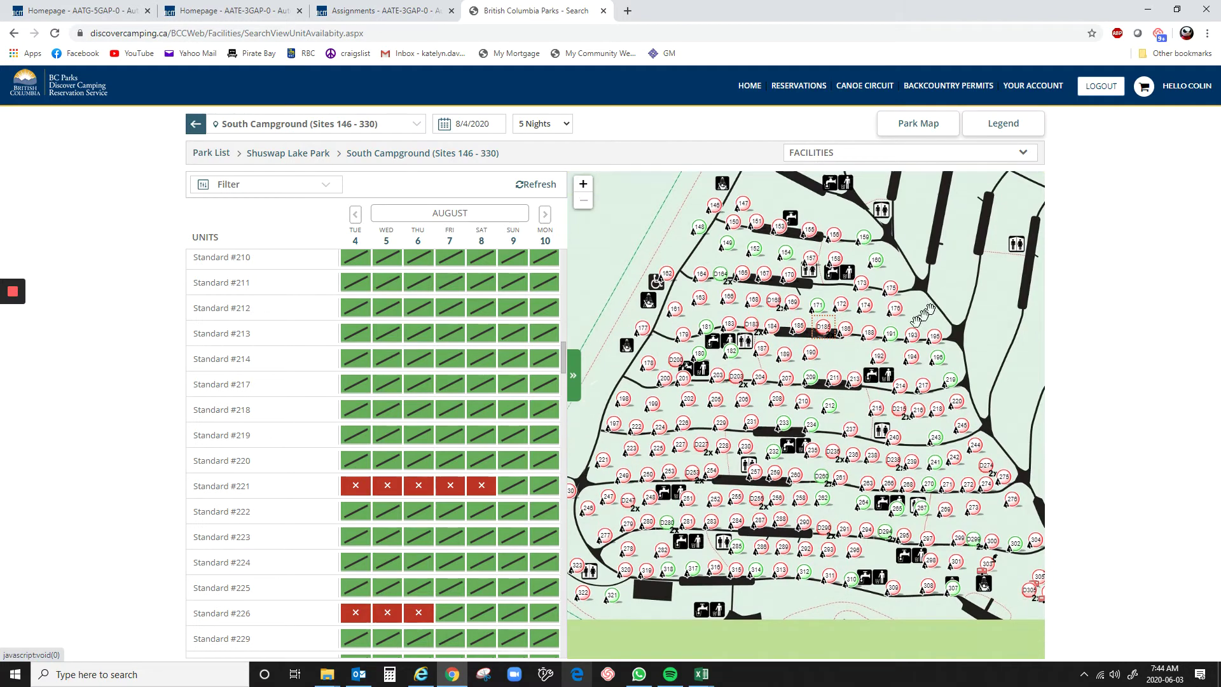
# - Start a reservation for Standard #154 from its site details, dismissing the arrival-date error
pyautogui.click(787, 252)
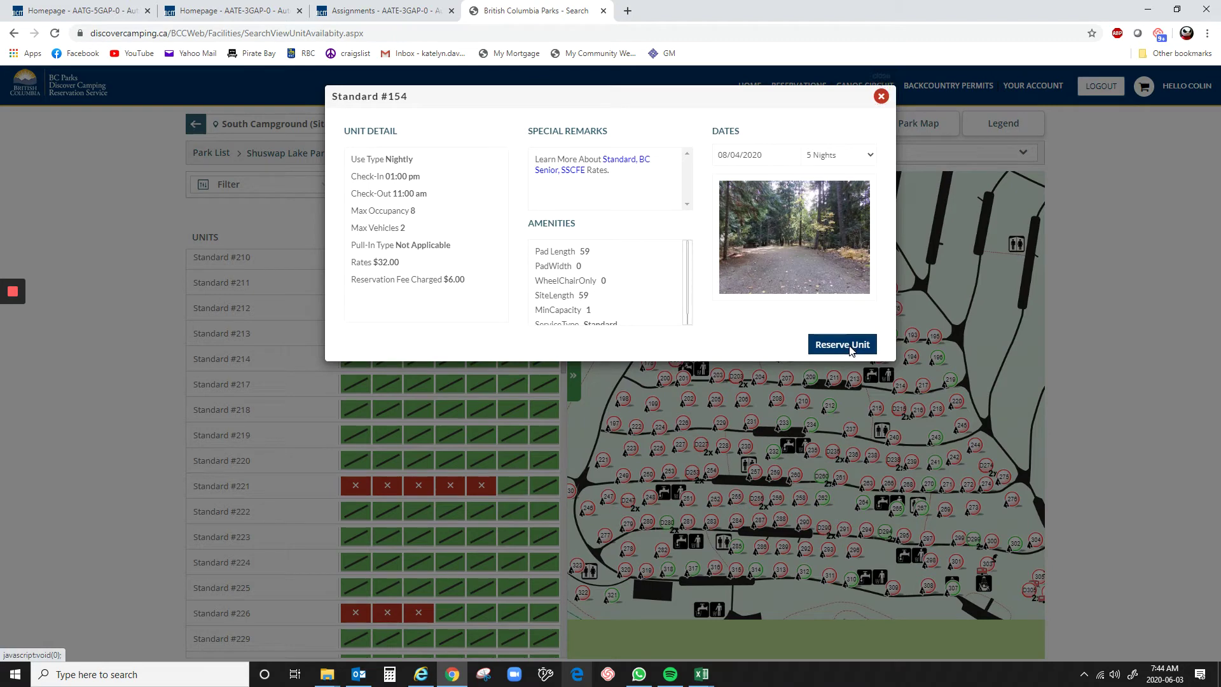
pyautogui.click(849, 346)
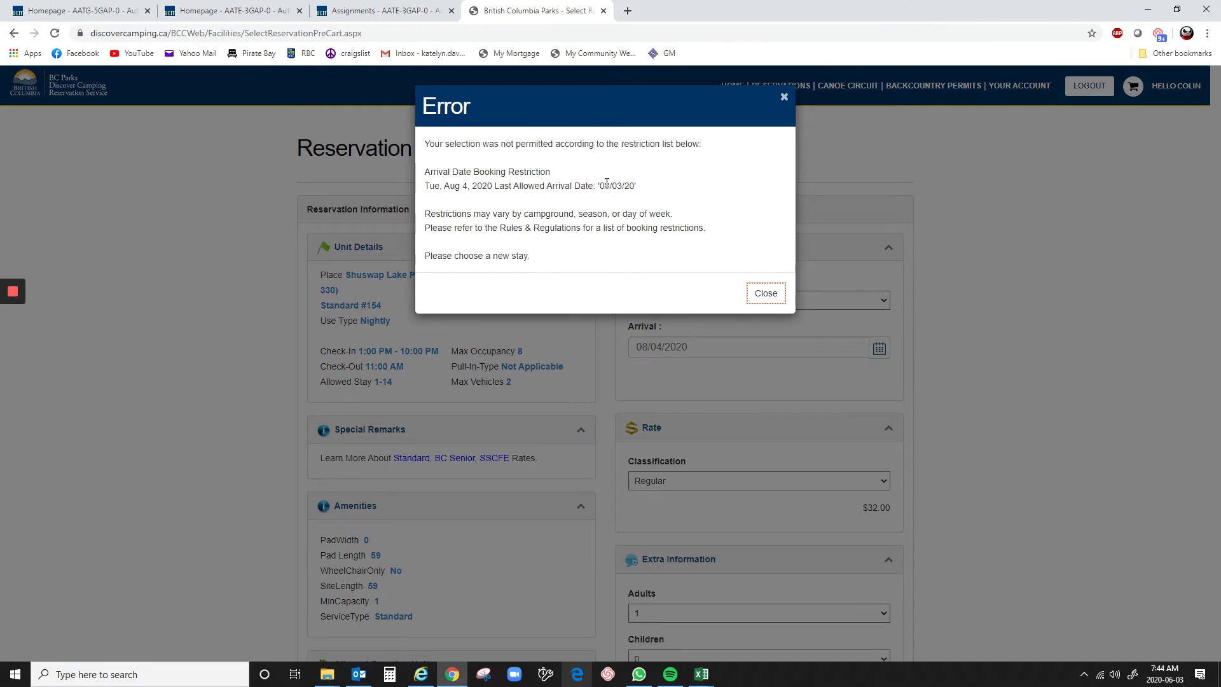
pyautogui.click(765, 293)
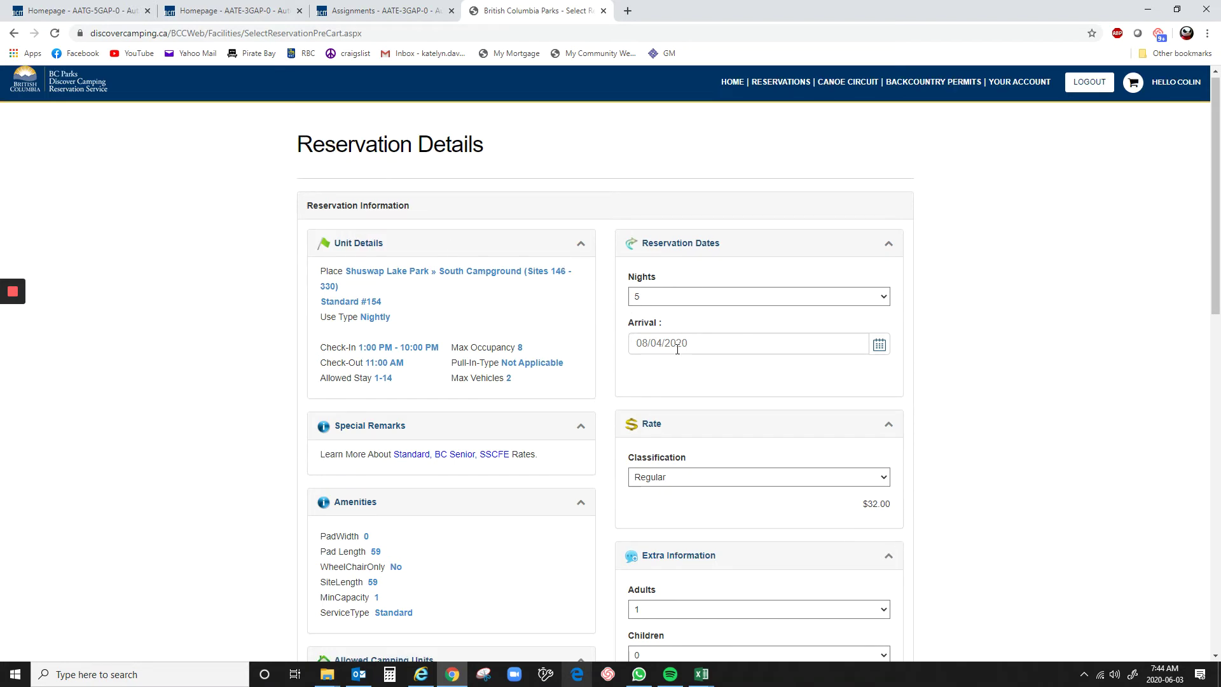
# - Enter 2 adults and 4 children, agree to the terms, and attempt Reserve Unit
pyautogui.scroll(-1, 872, 349)
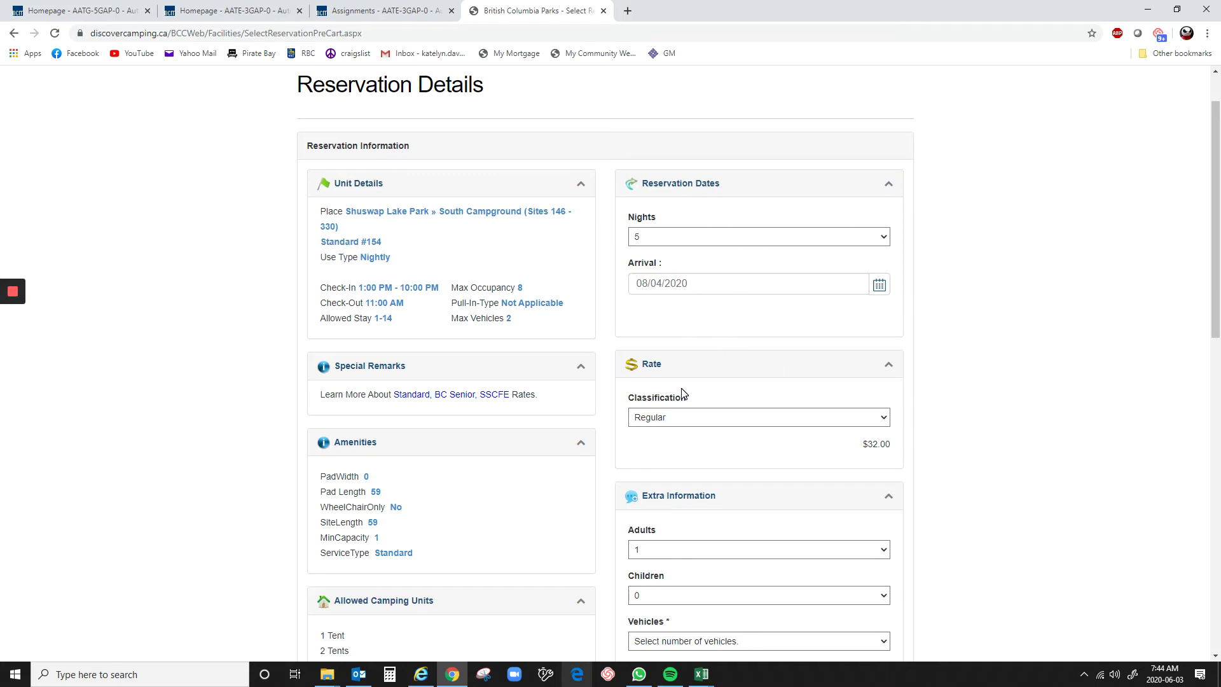
pyautogui.scroll(-3, 749, 248)
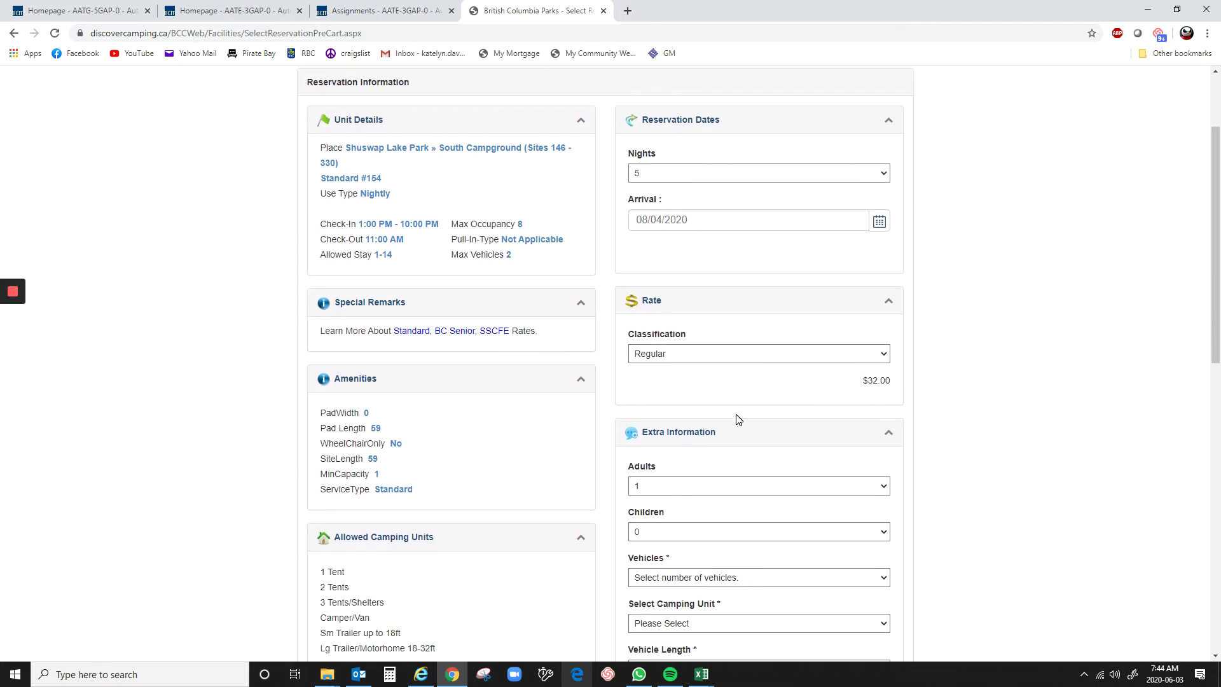
pyautogui.scroll(-1, 743, 413)
pyautogui.click(677, 298)
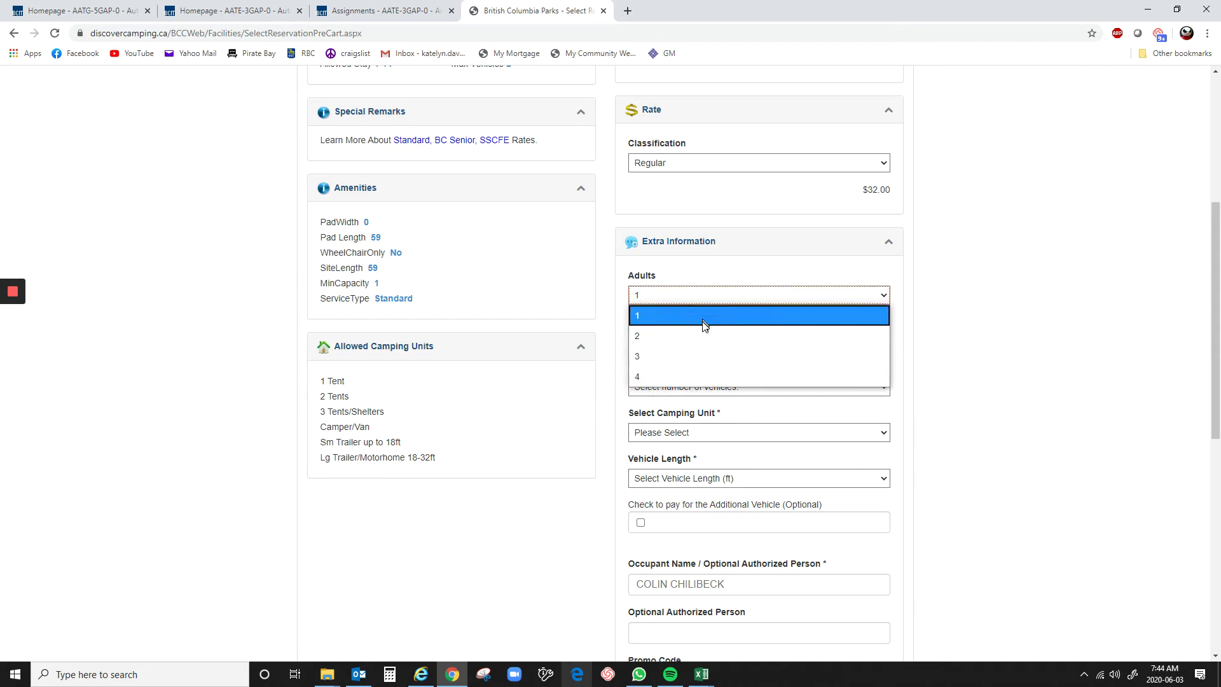
pyautogui.click(703, 322)
pyautogui.click(681, 338)
pyautogui.click(713, 437)
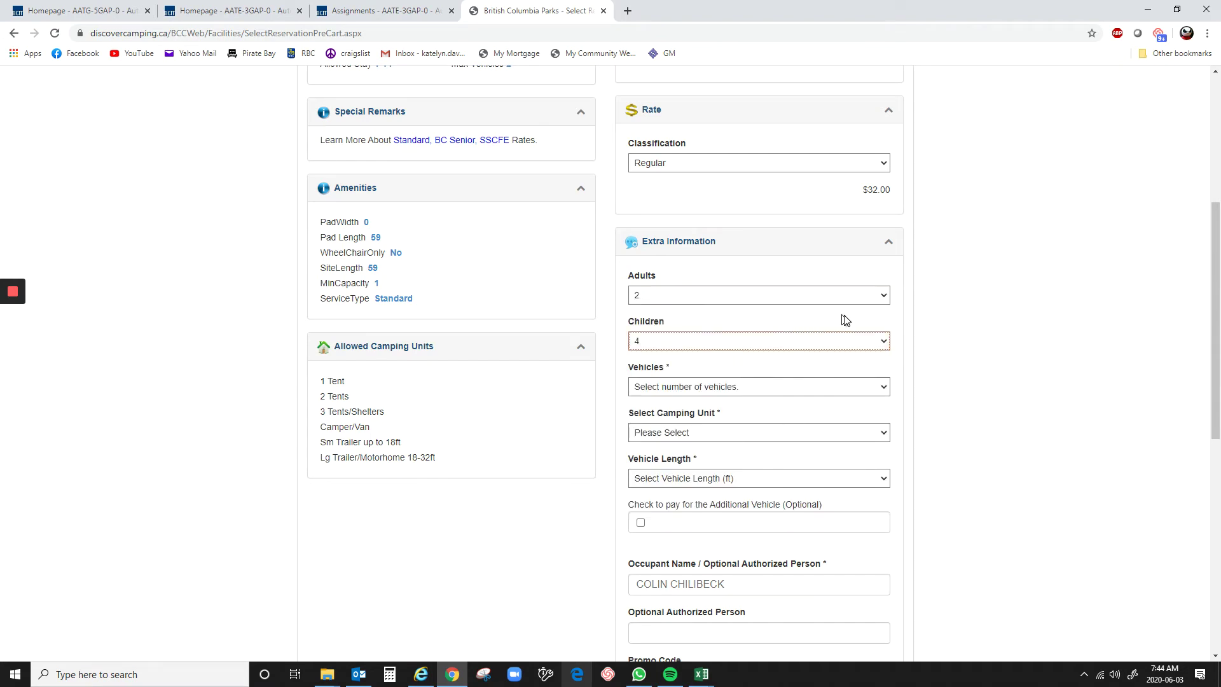
pyautogui.click(932, 363)
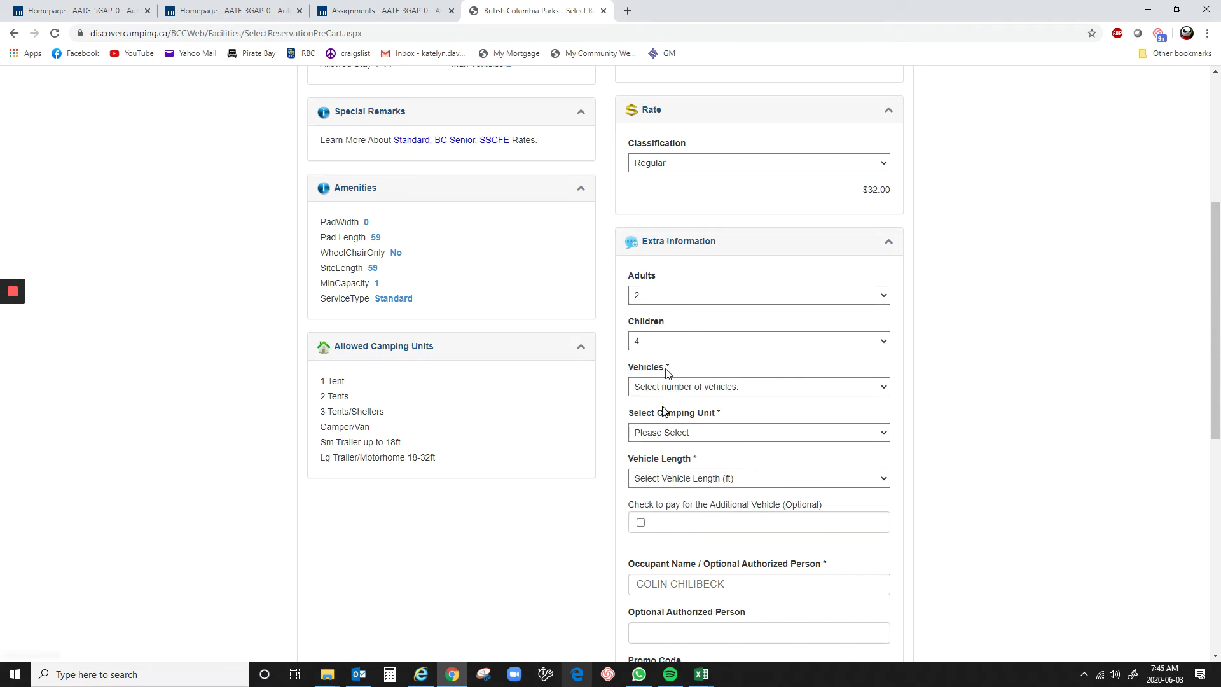
pyautogui.scroll(-5, 665, 375)
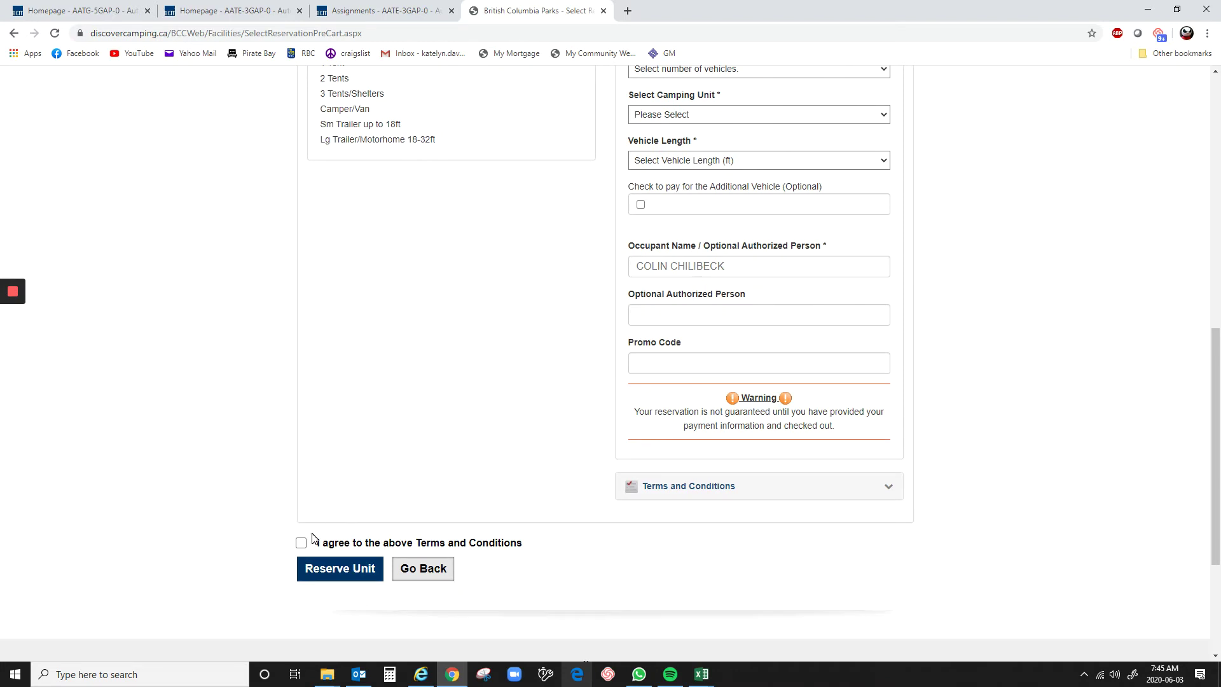
pyautogui.click(337, 573)
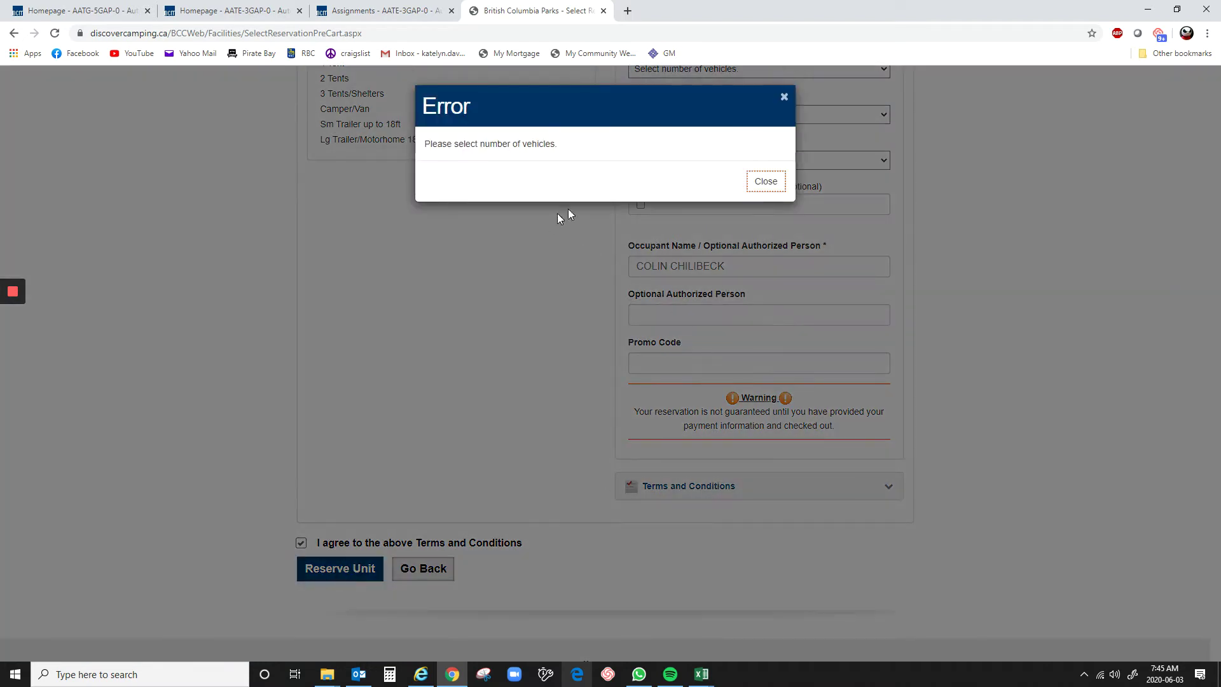
# - Set the camping unit to 2 Tents and vehicles to 1, then resubmit the reservation
pyautogui.click(767, 183)
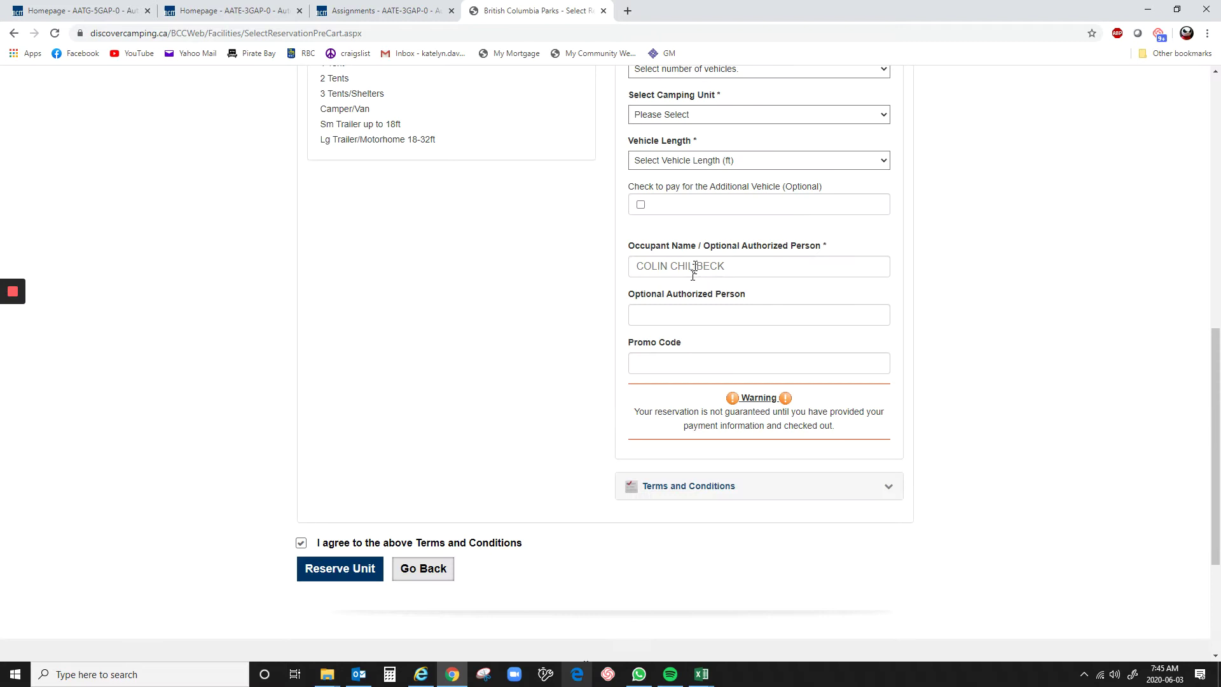
pyautogui.scroll(1, 699, 223)
pyautogui.click(704, 178)
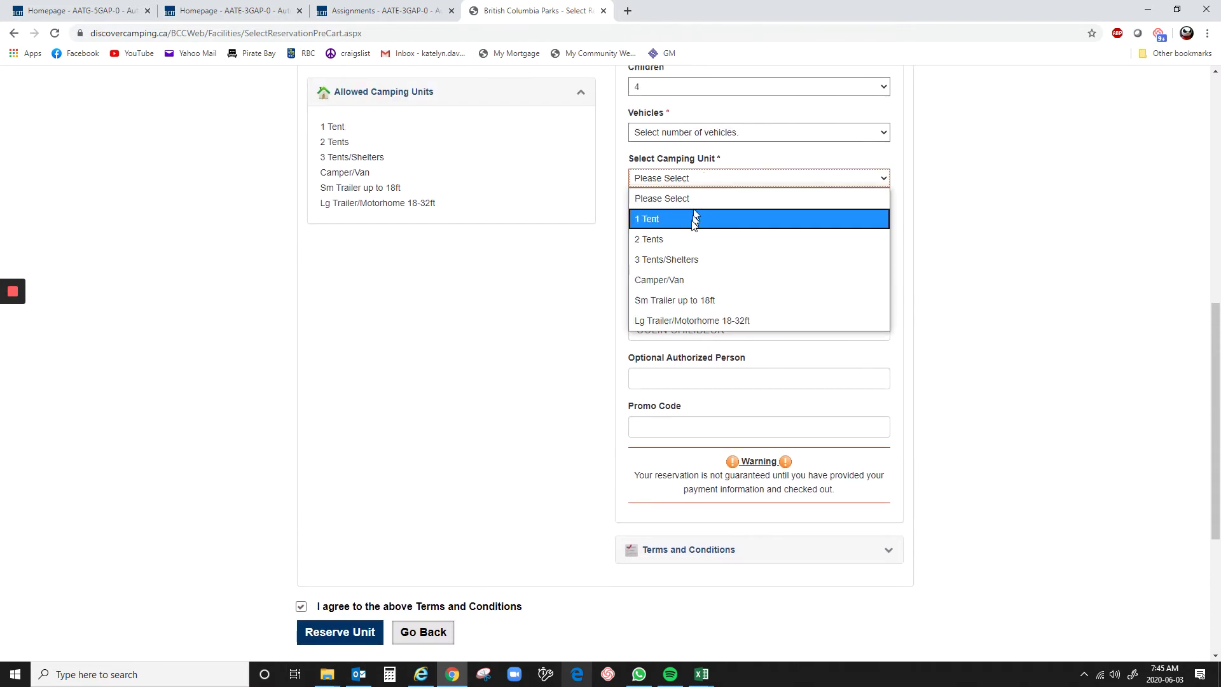
pyautogui.click(693, 235)
pyautogui.click(699, 133)
pyautogui.click(698, 173)
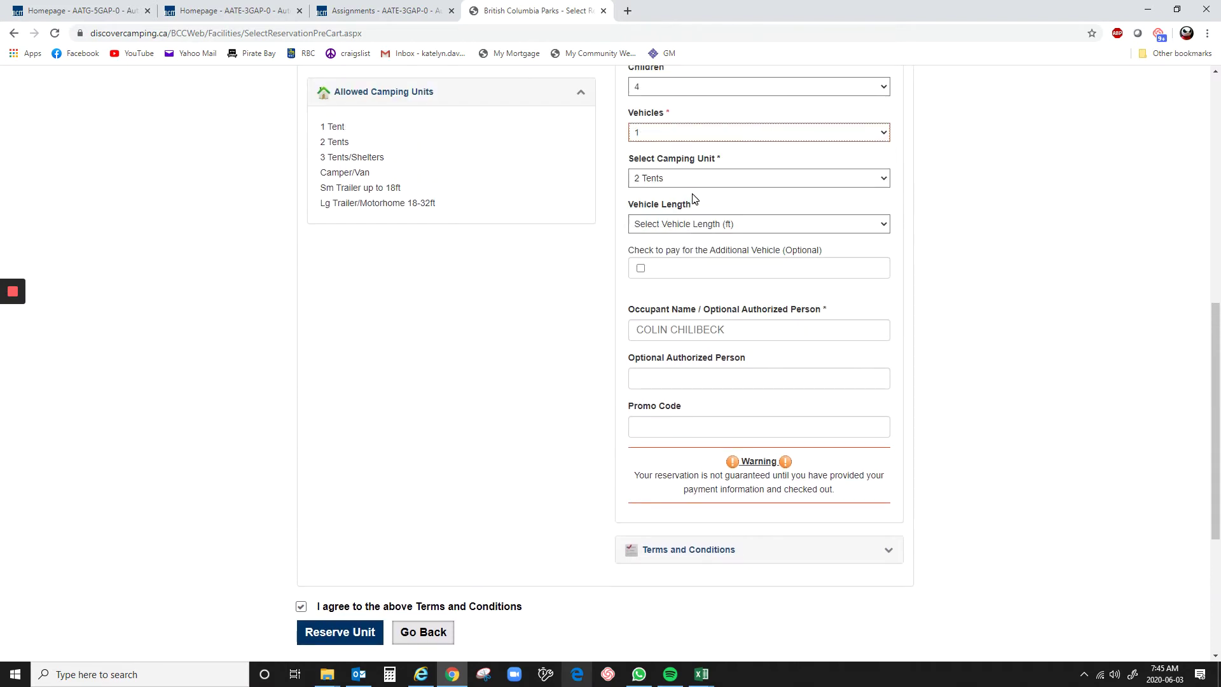
pyautogui.scroll(-1, 458, 452)
pyautogui.scroll(-1, 458, 453)
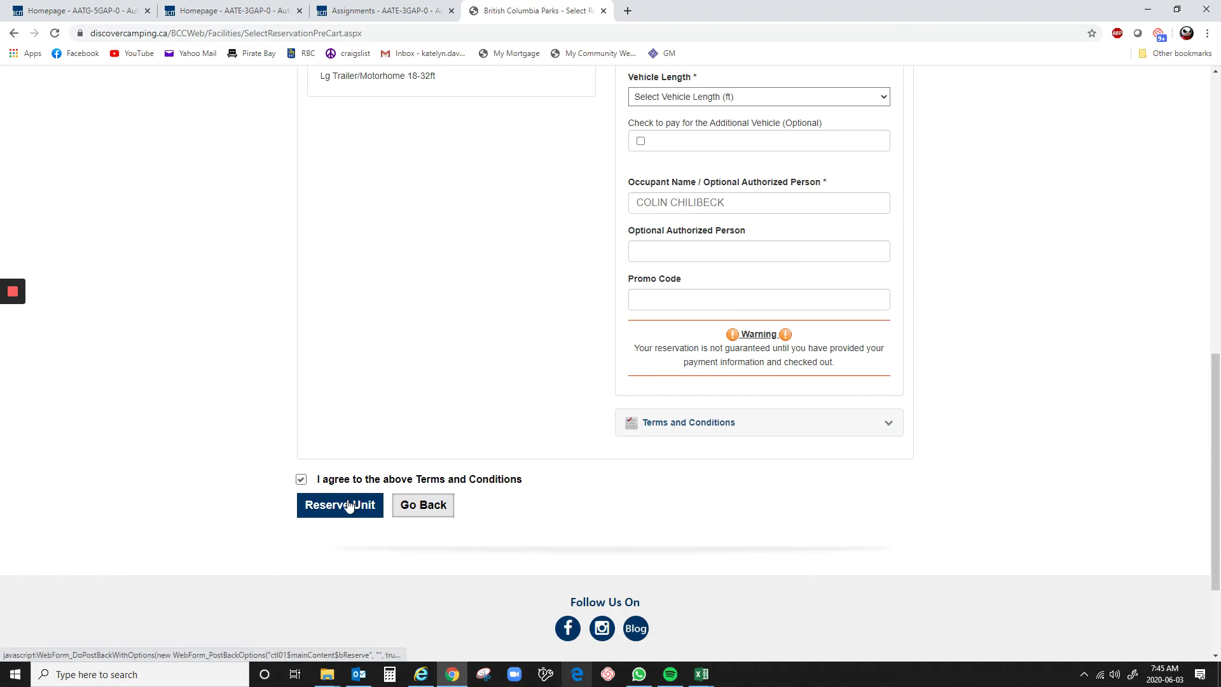
pyautogui.click(348, 503)
# - Change the camping unit to 1 Tent and submit the reservation again
pyautogui.click(766, 196)
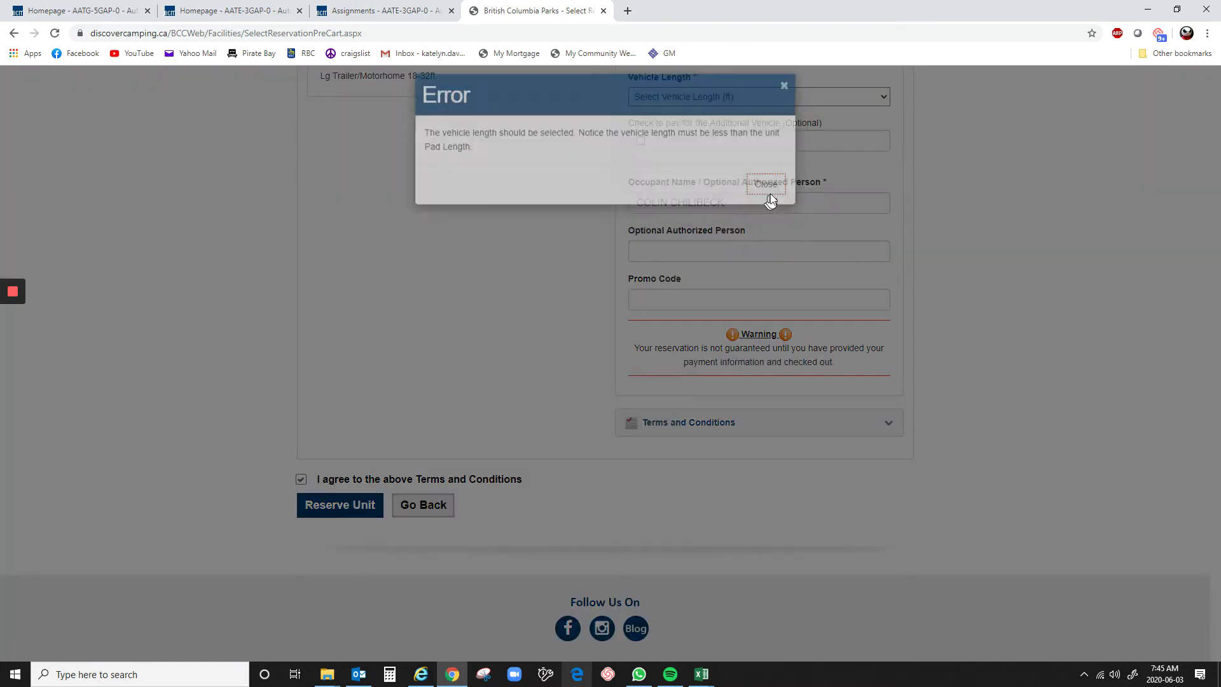
pyautogui.scroll(2, 652, 280)
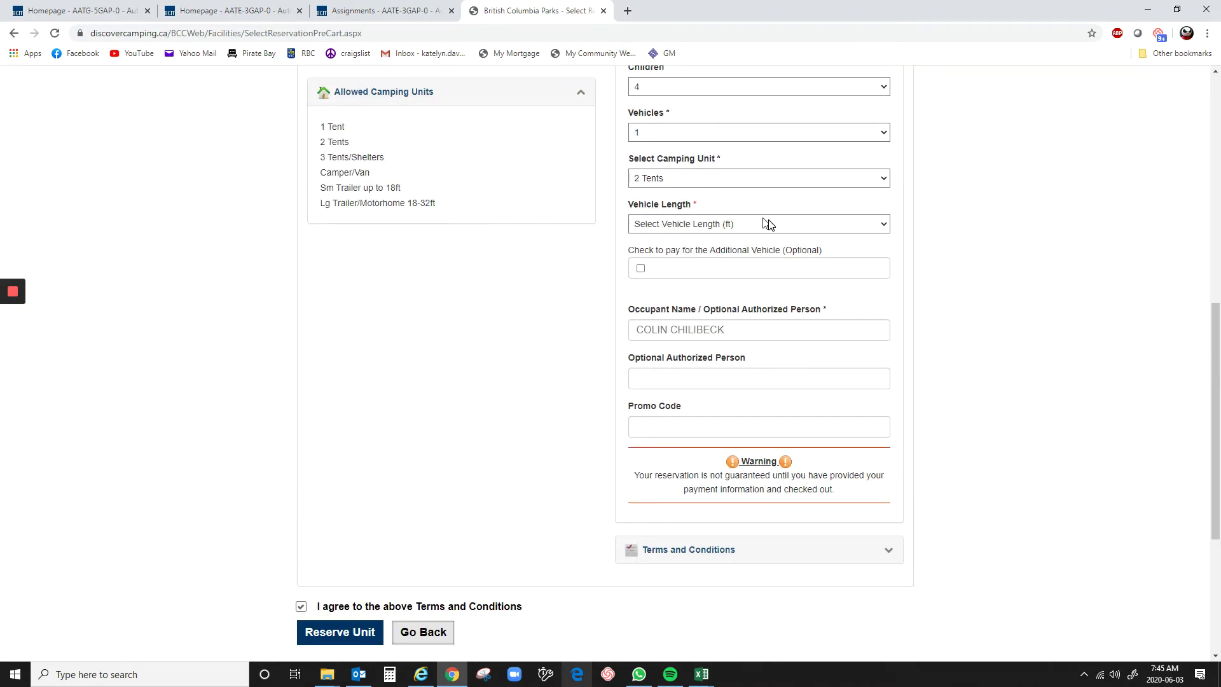
pyautogui.scroll(3, 768, 224)
pyautogui.scroll(-1, 706, 229)
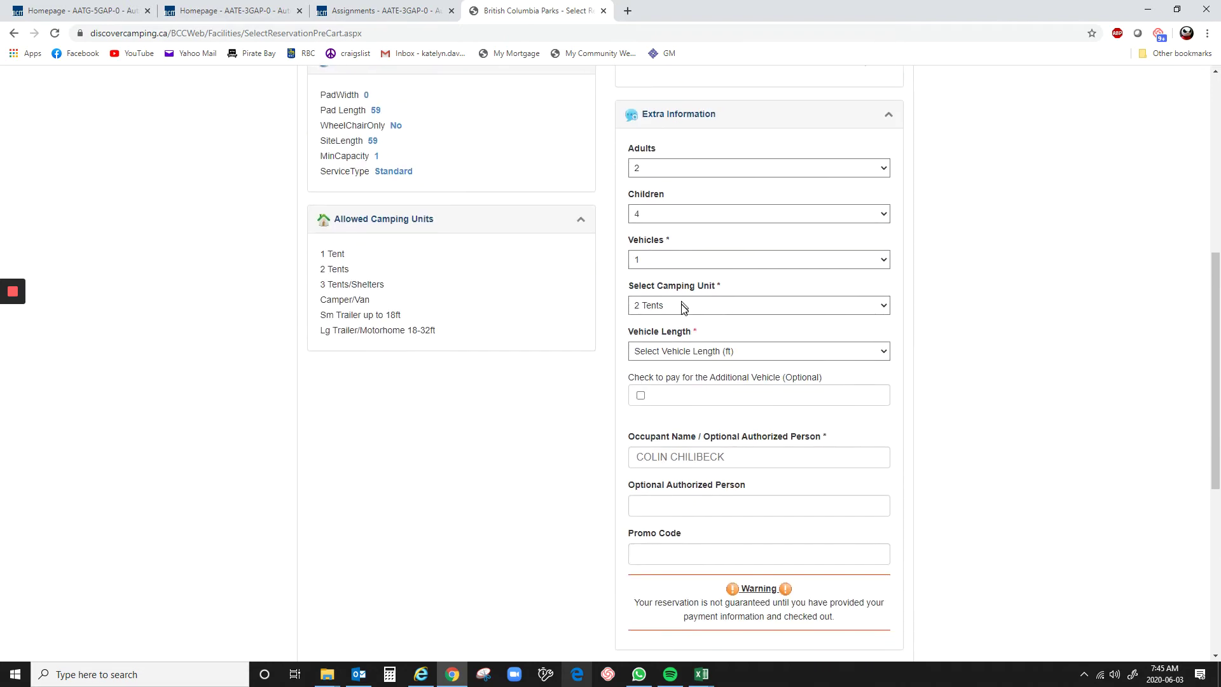
pyautogui.click(705, 307)
pyautogui.click(687, 347)
pyautogui.scroll(-4, 472, 403)
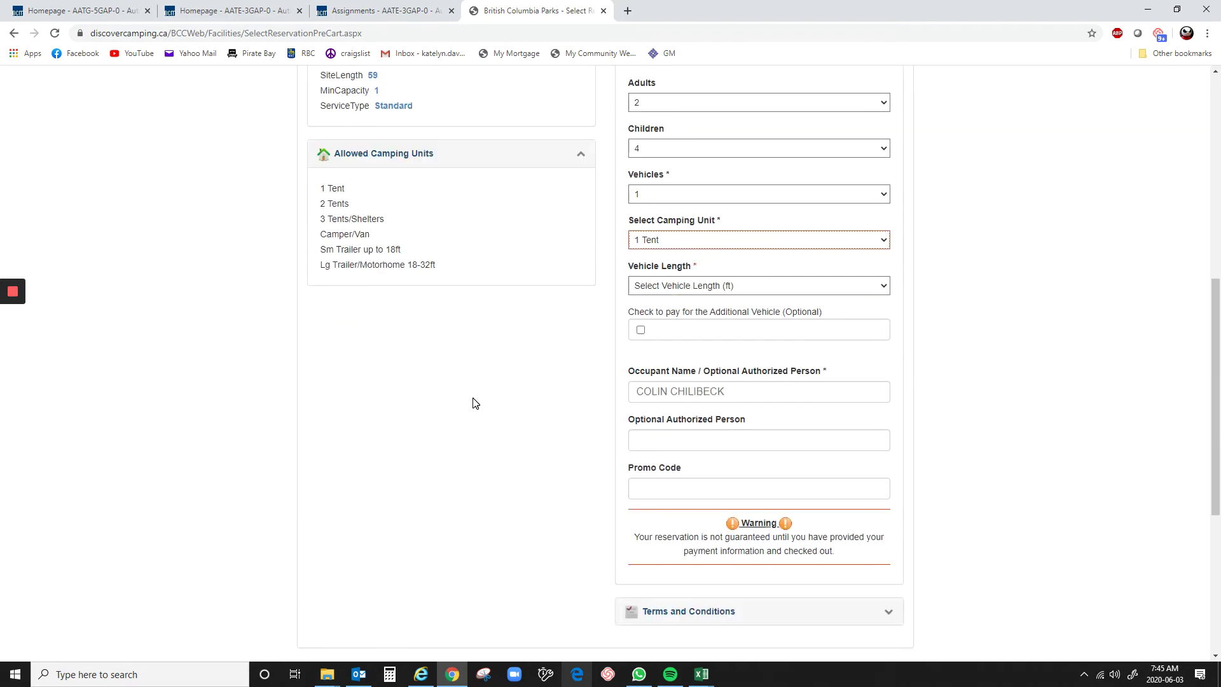
pyautogui.click(356, 507)
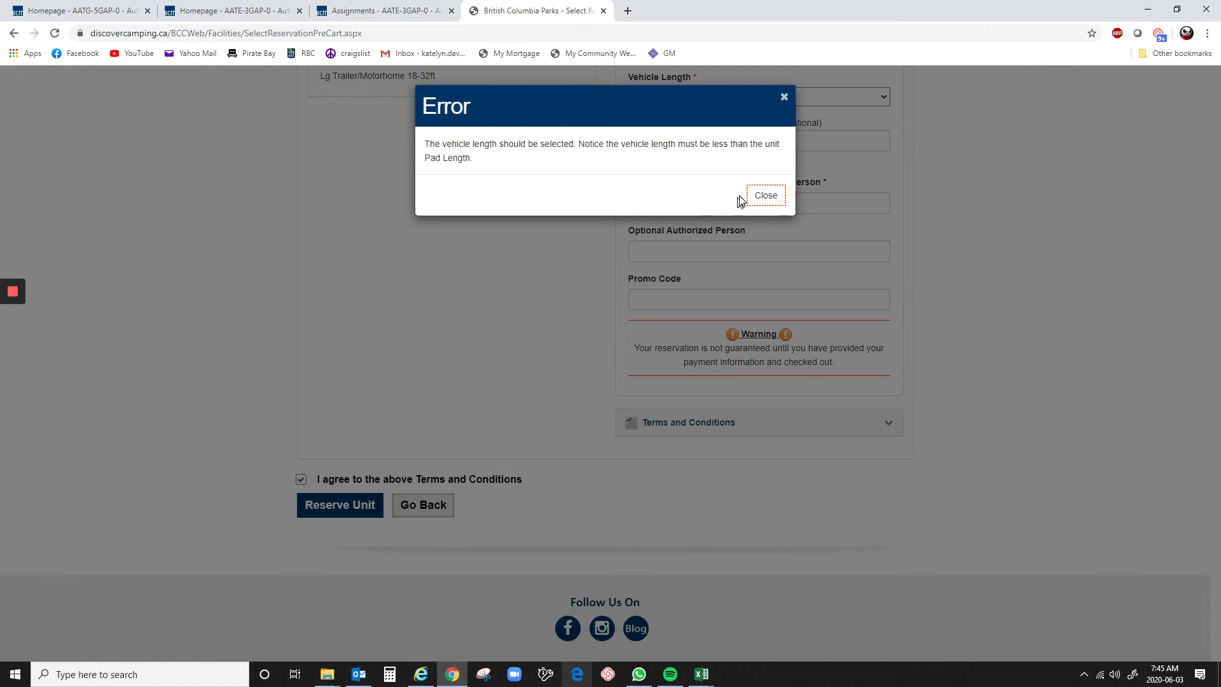
# - Set the vehicle length to < 59 and submit the completed form
pyautogui.click(768, 196)
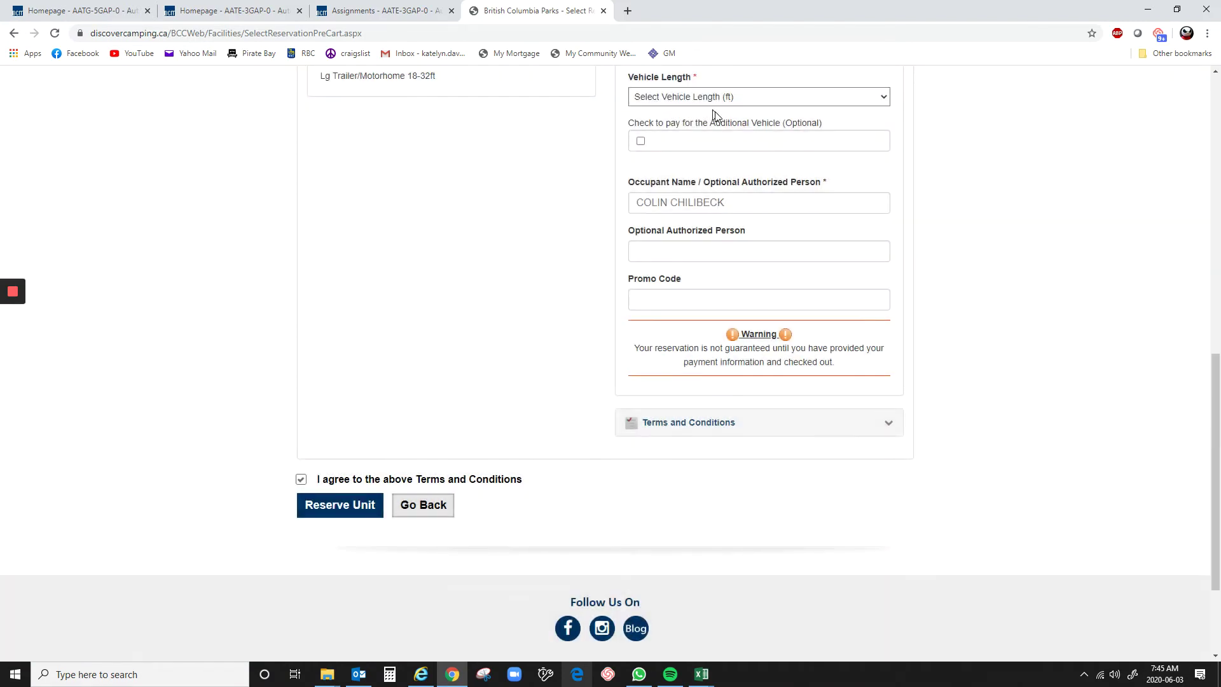
pyautogui.scroll(1, 716, 127)
pyautogui.click(722, 159)
pyautogui.click(700, 219)
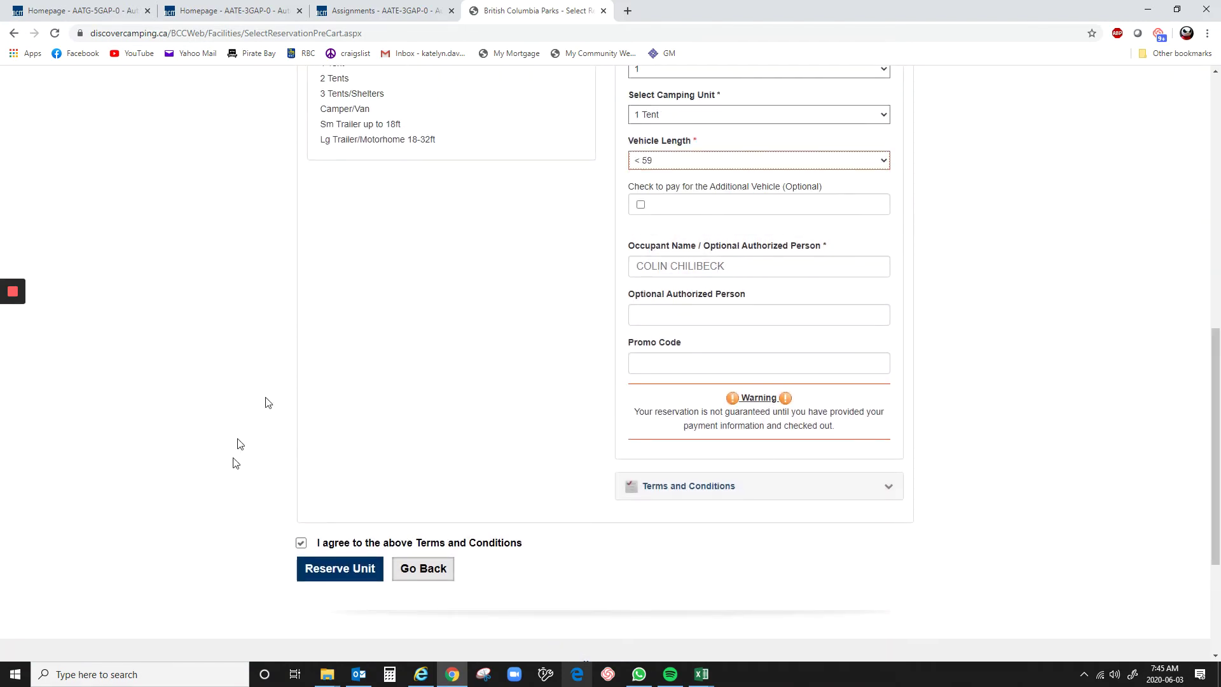
pyautogui.click(324, 568)
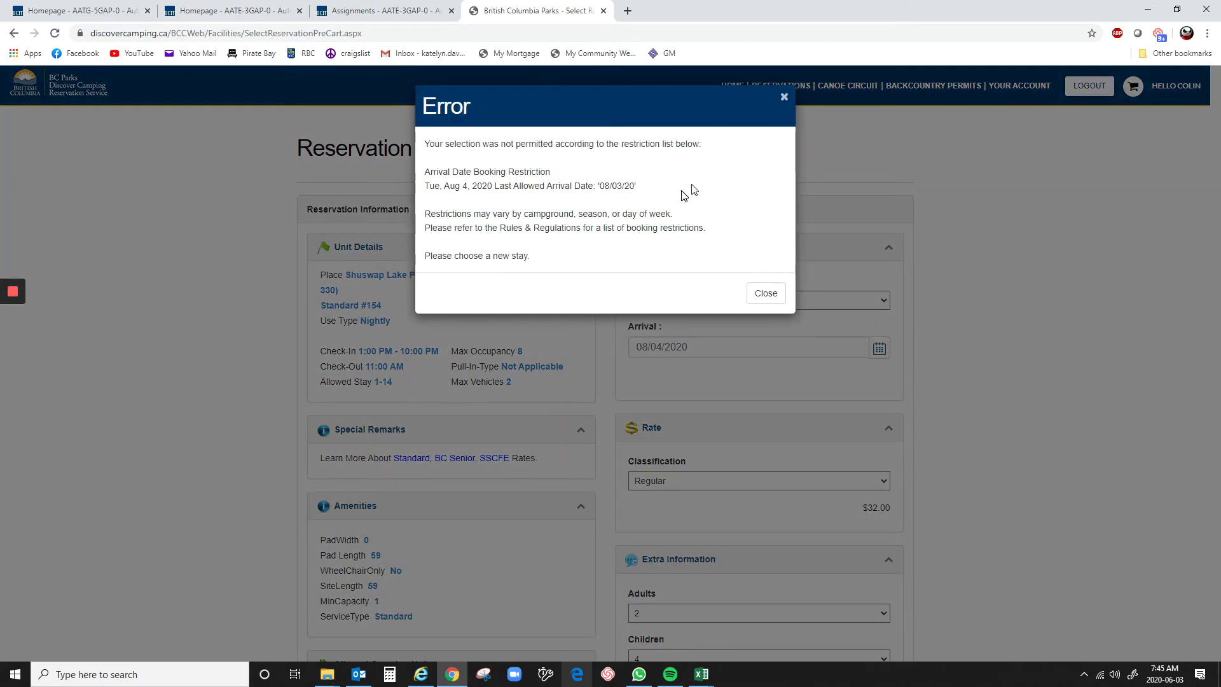
# - Dismiss the arrival-date error and choose Go Back at the bottom of the form
pyautogui.click(764, 295)
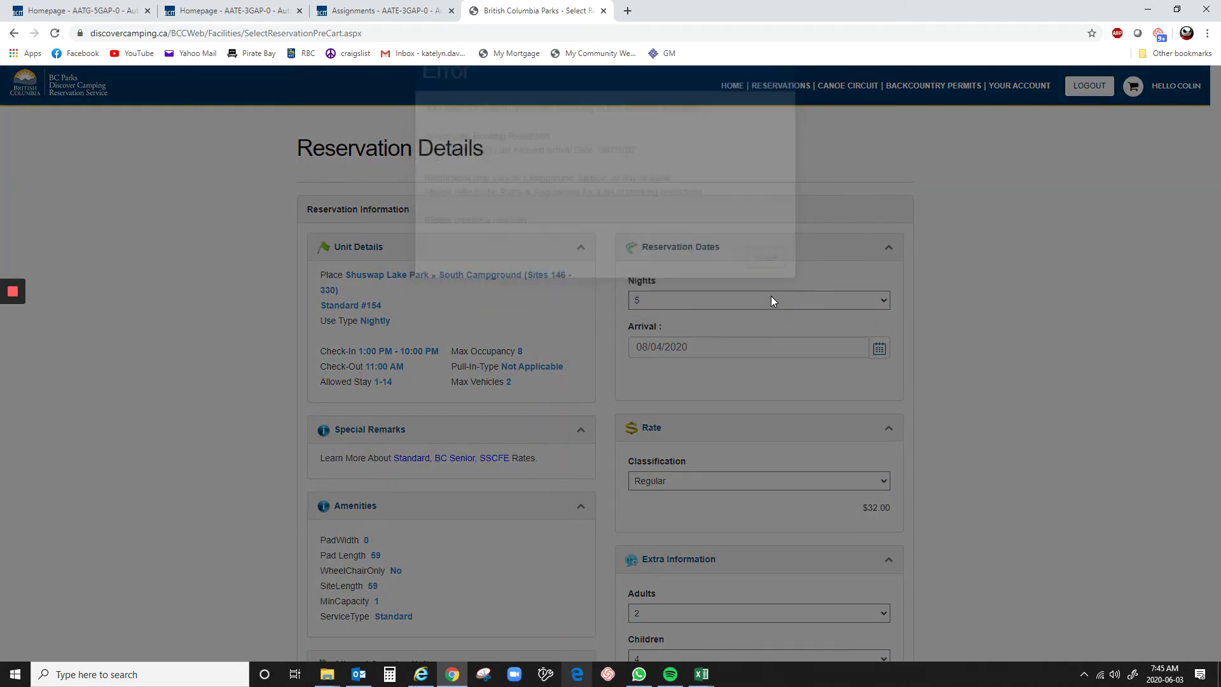
pyautogui.scroll(-2, 699, 375)
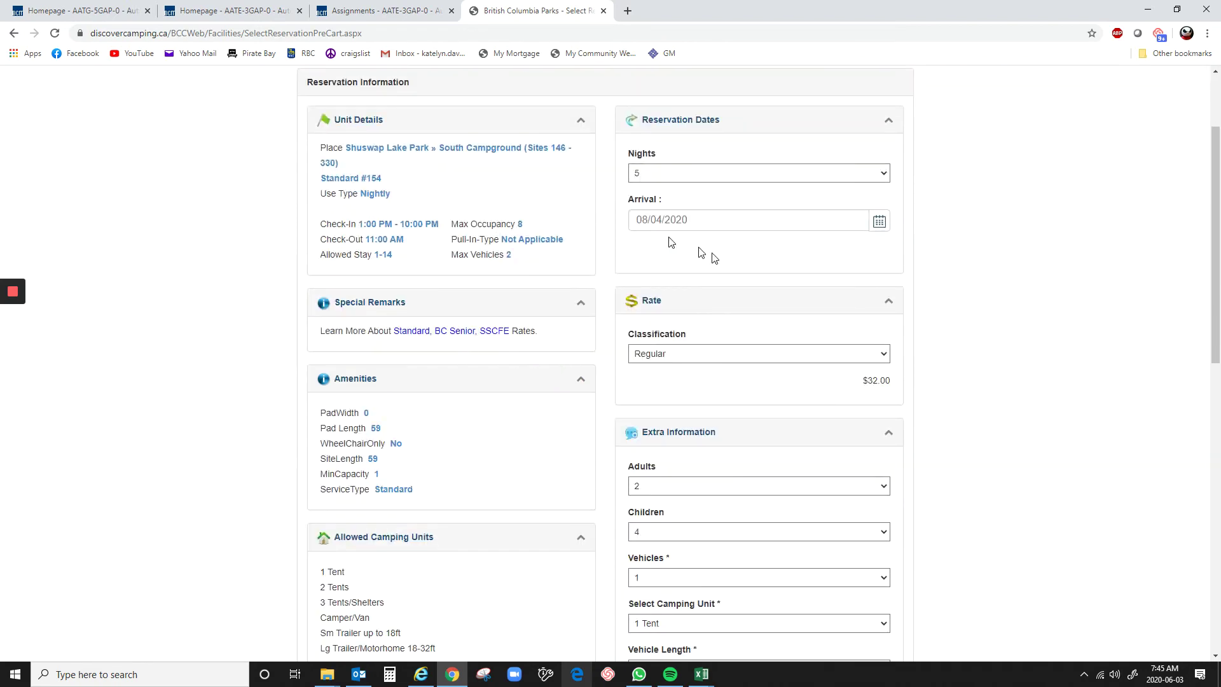
pyautogui.scroll(-3, 661, 321)
pyautogui.scroll(-6, 682, 314)
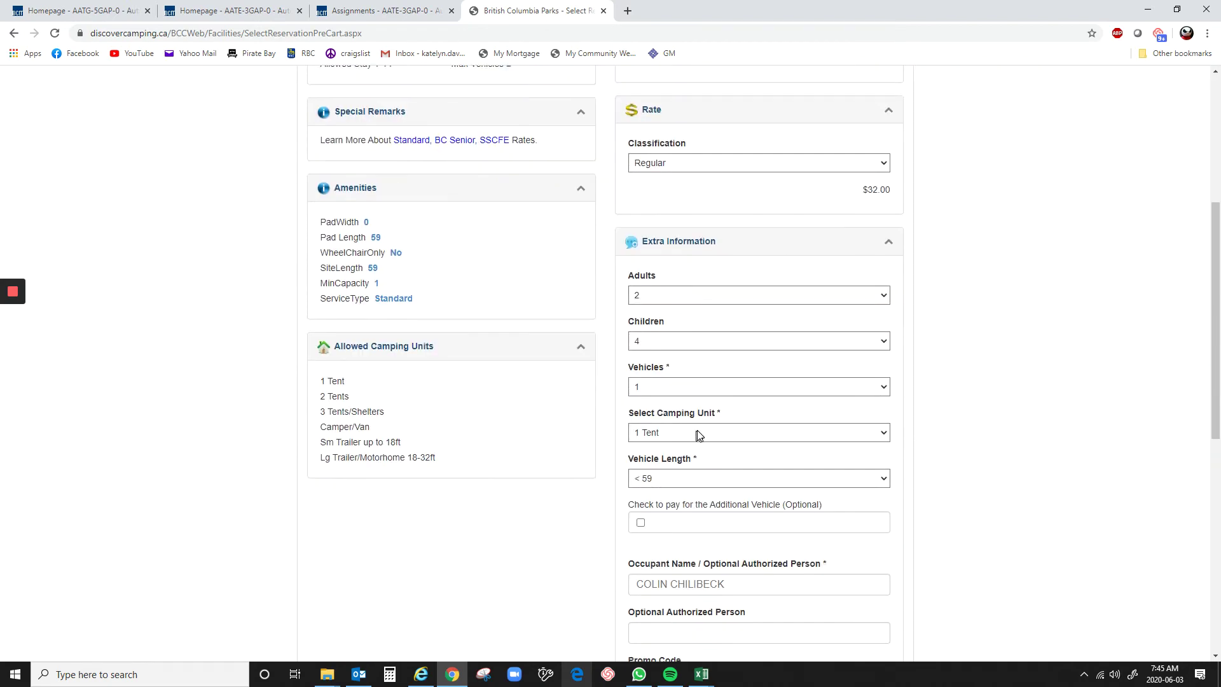
pyautogui.scroll(-2, 675, 378)
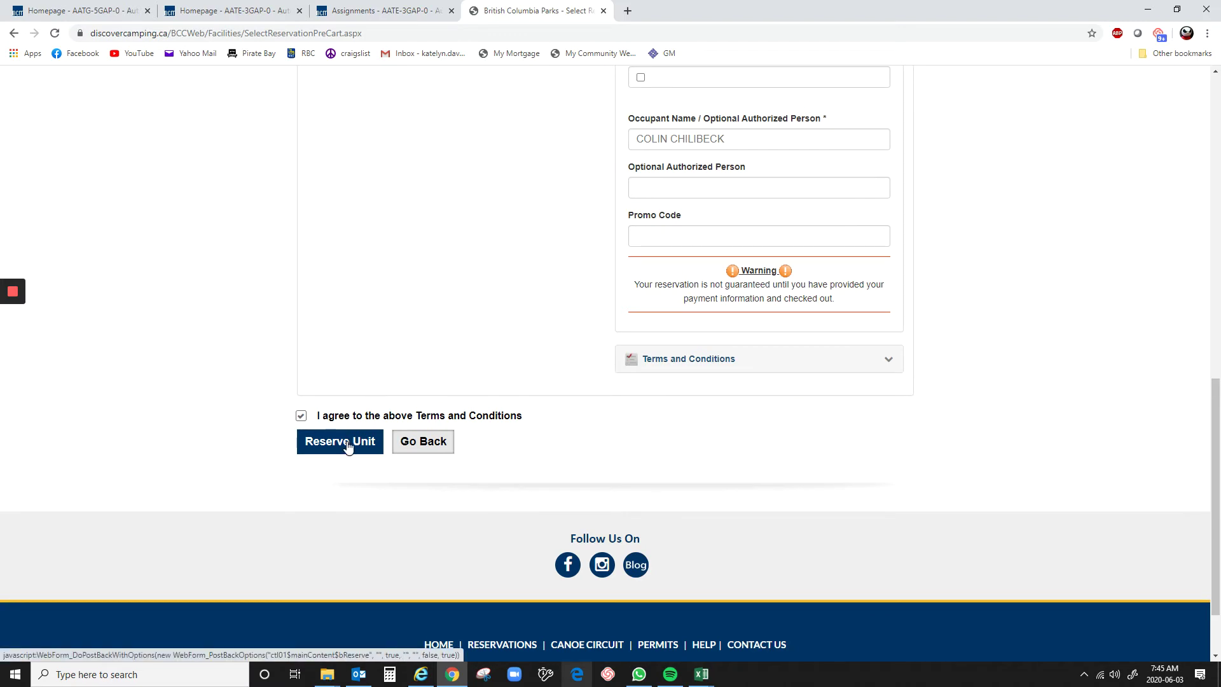
pyautogui.scroll(2, 452, 390)
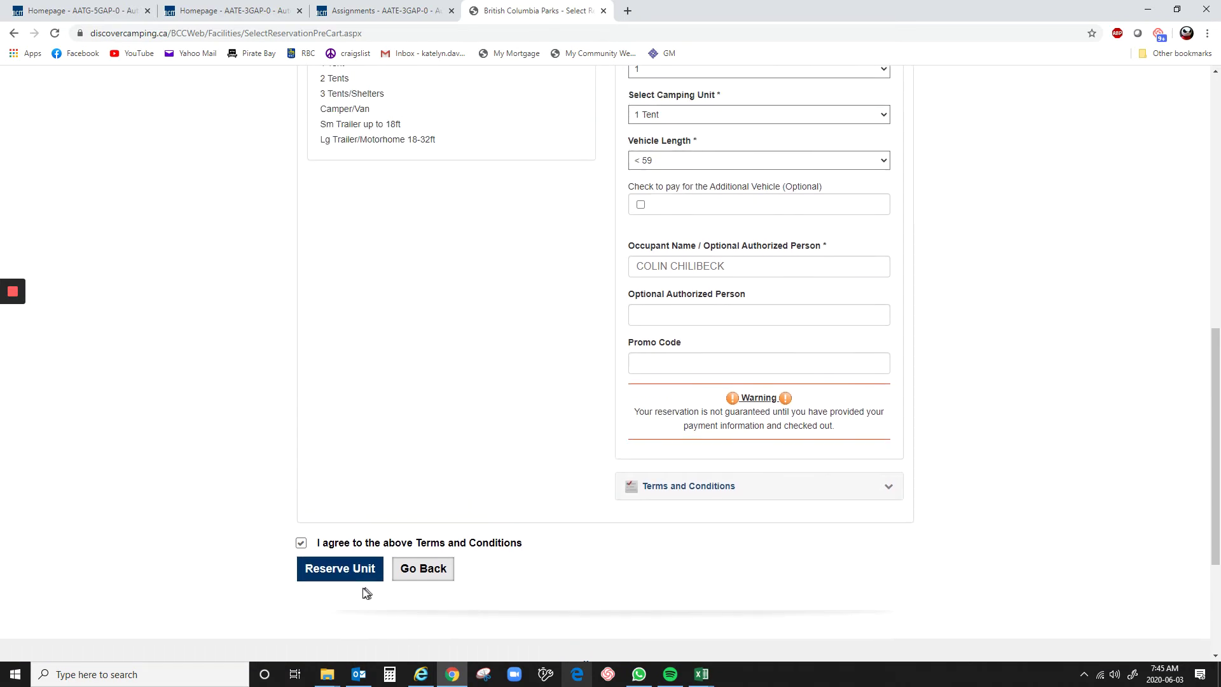
pyautogui.click(425, 570)
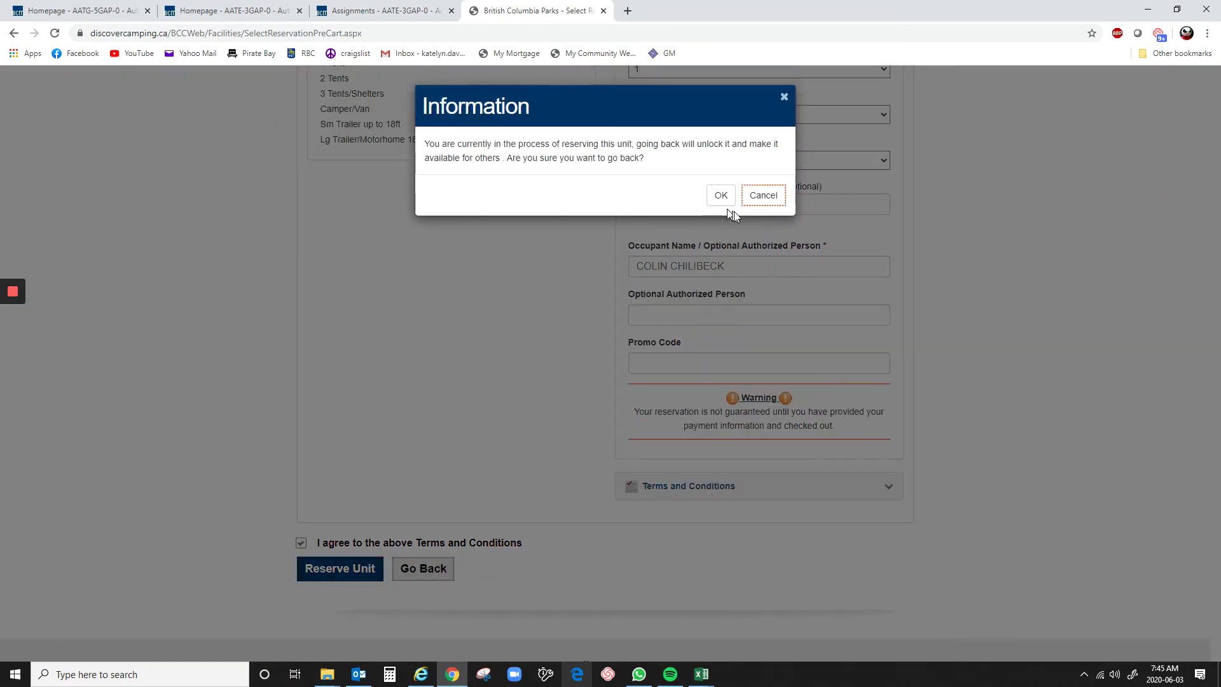
# - Release site #154, pan the map to site 209, and reserve Standard #209
pyautogui.click(723, 197)
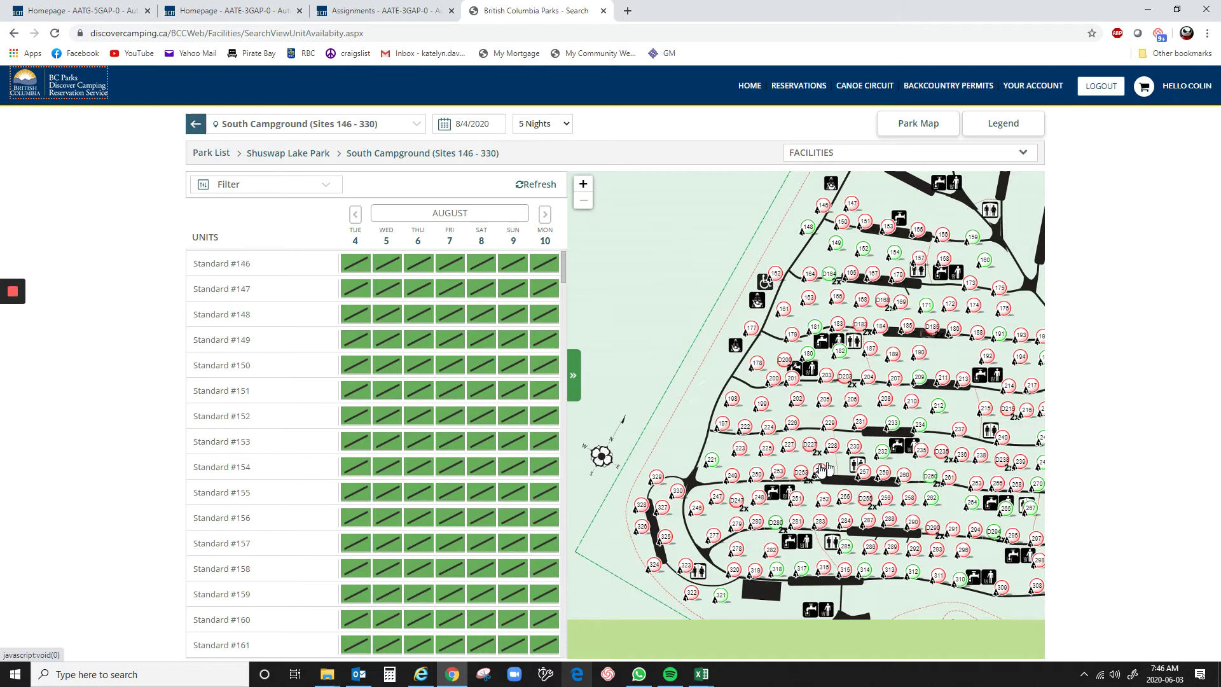
pyautogui.click(773, 456)
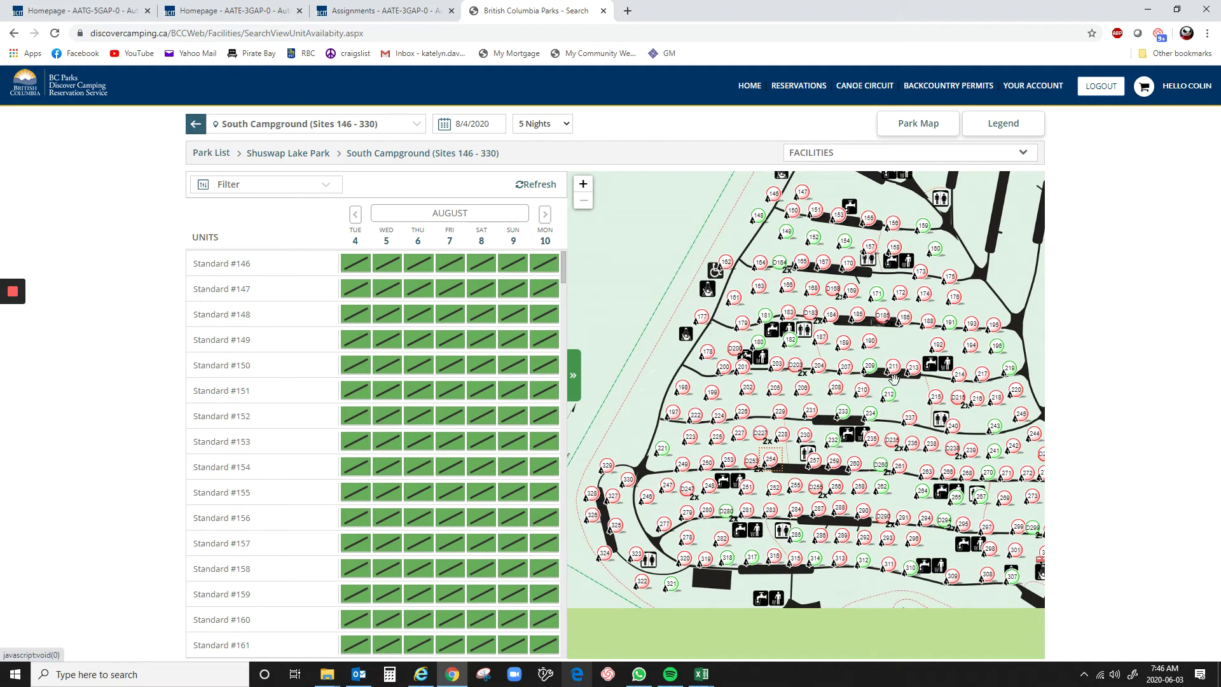
pyautogui.click(946, 470)
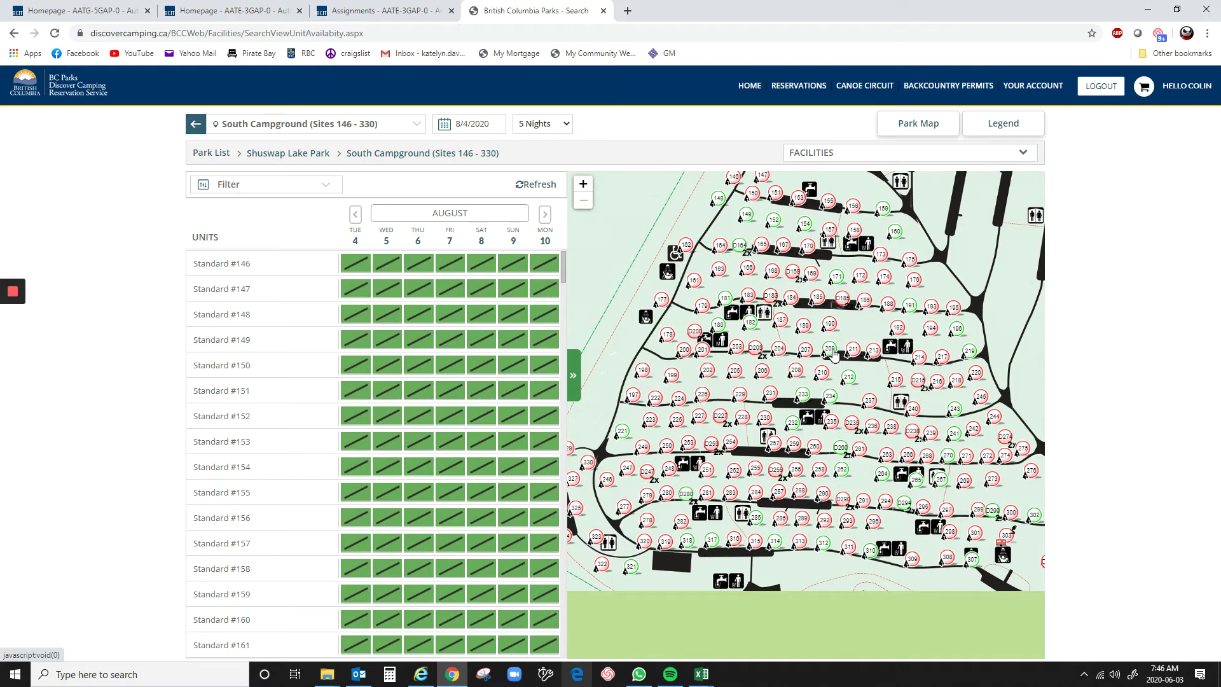
pyautogui.click(830, 349)
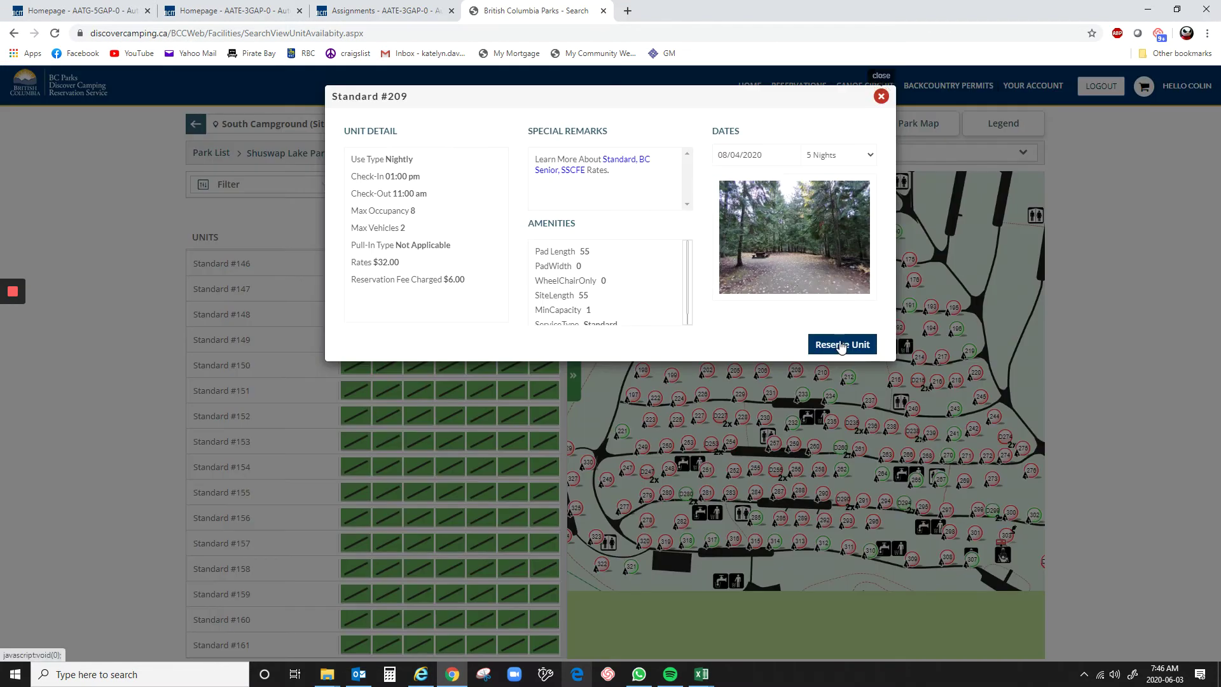
pyautogui.click(842, 344)
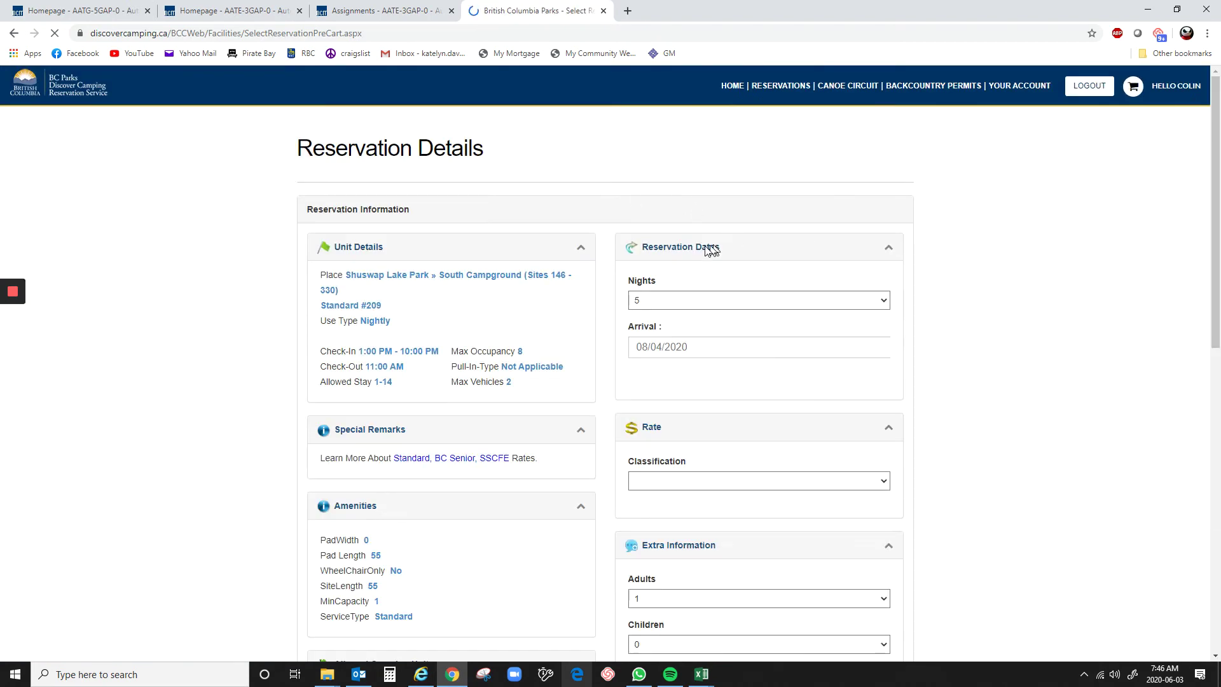
pyautogui.click(767, 295)
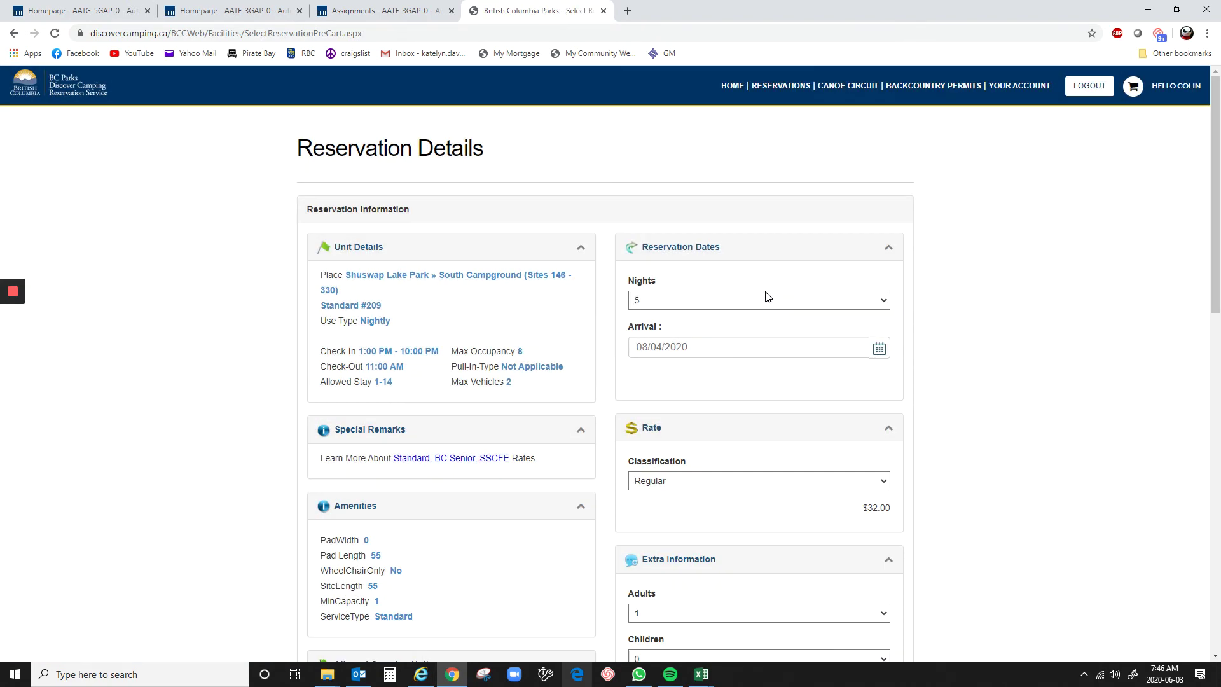
pyautogui.scroll(-4, 815, 348)
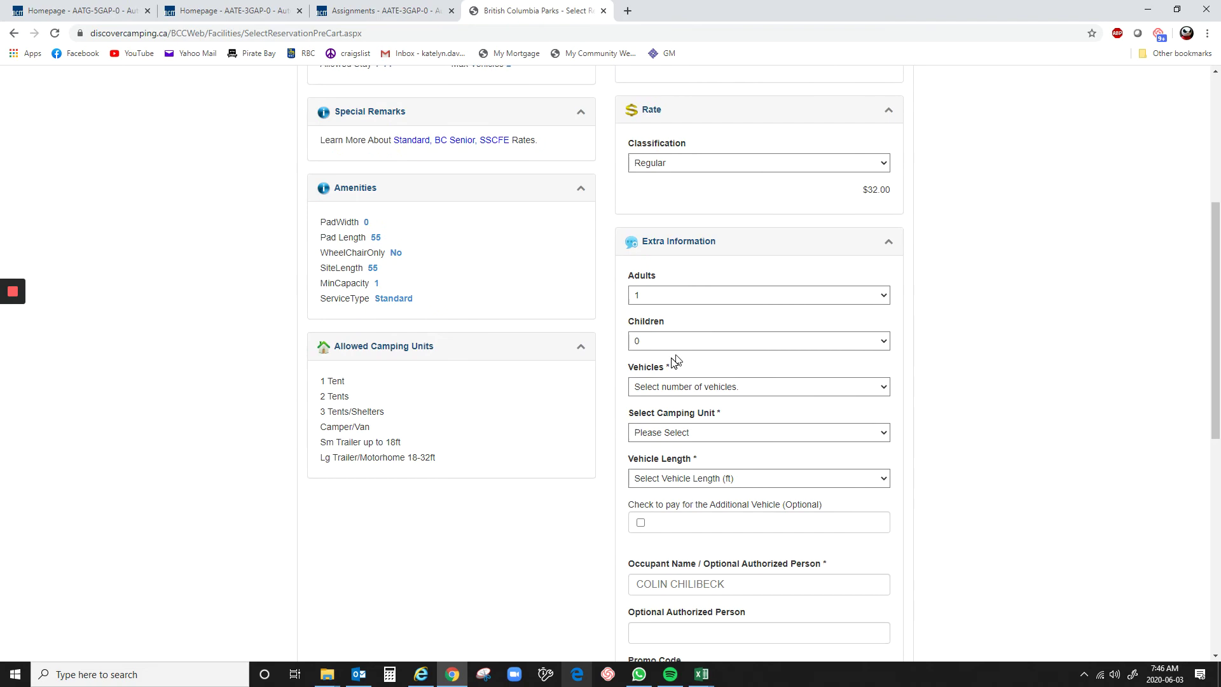
pyautogui.scroll(-1, 607, 411)
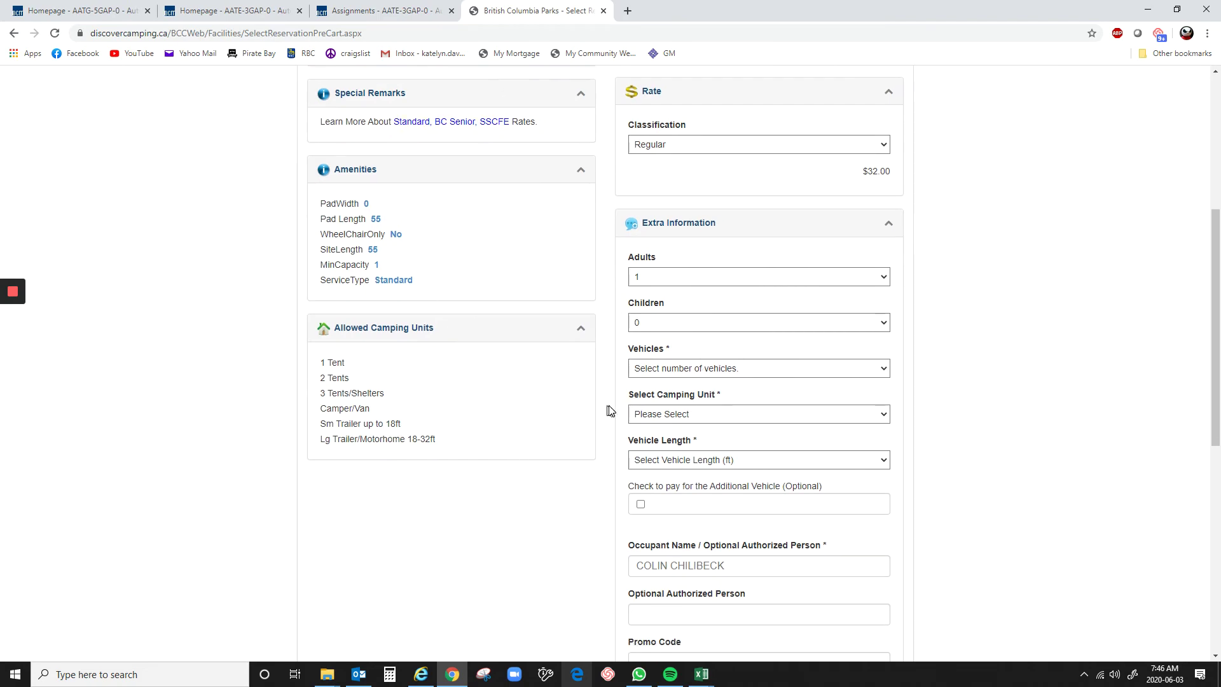
pyautogui.scroll(-3, 608, 410)
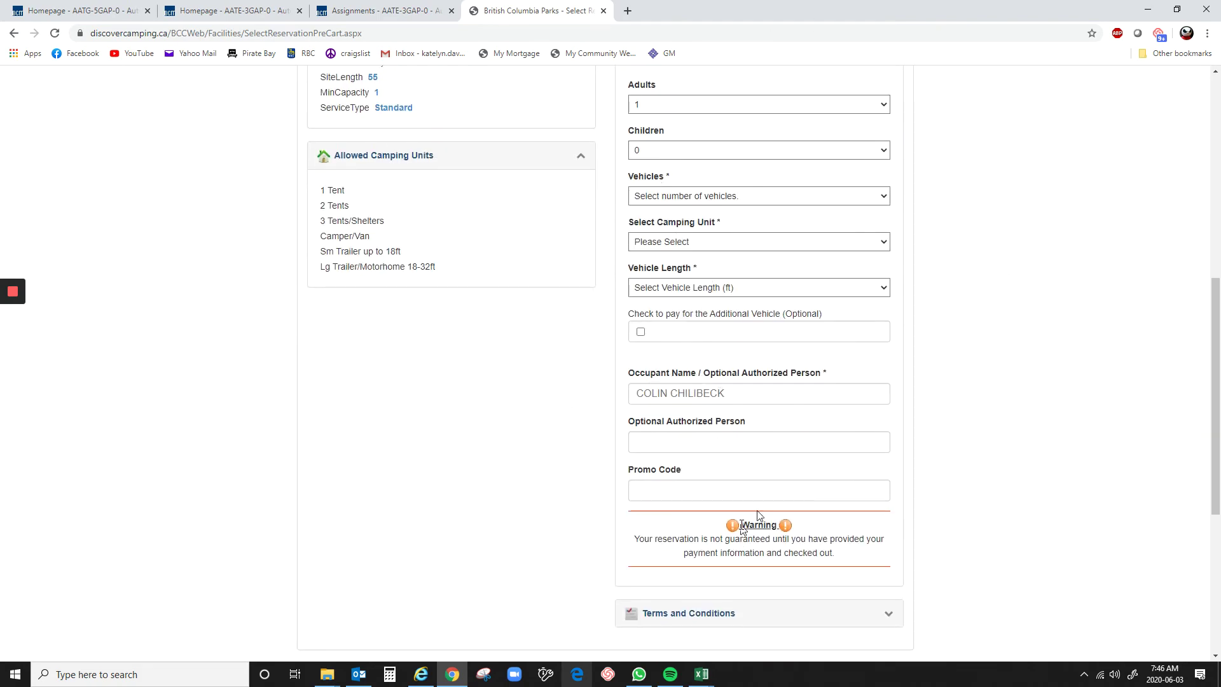
pyautogui.scroll(-4, 694, 488)
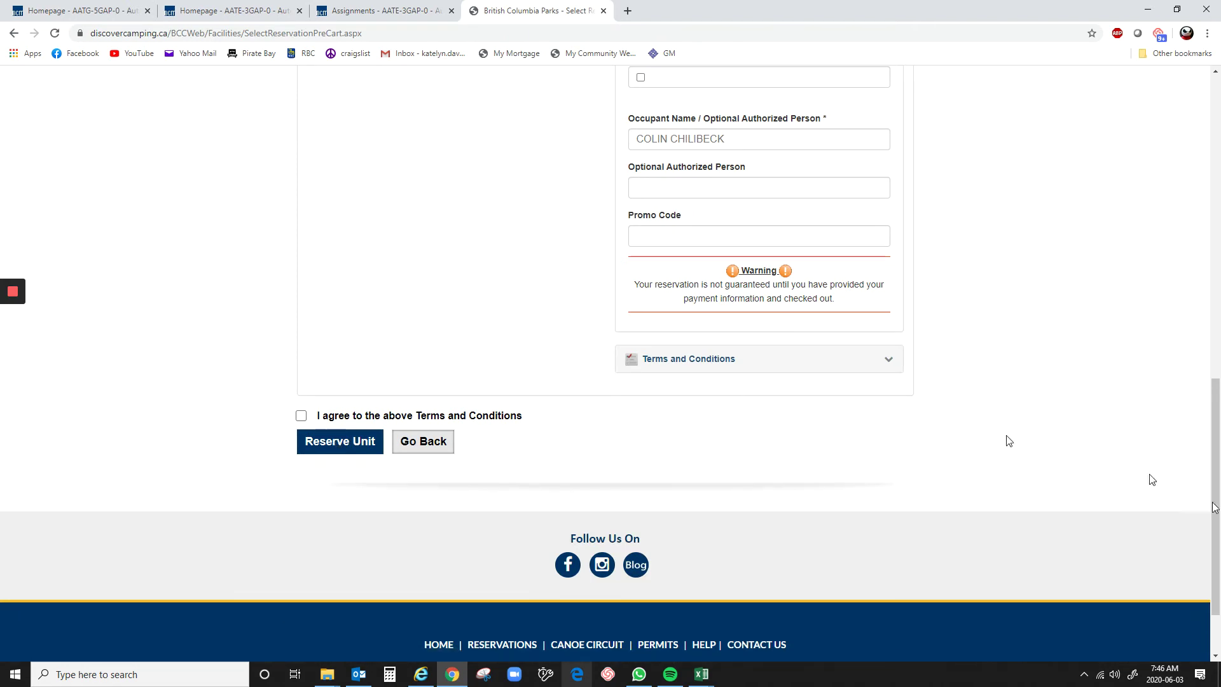
pyautogui.moveTo(1151, 674)
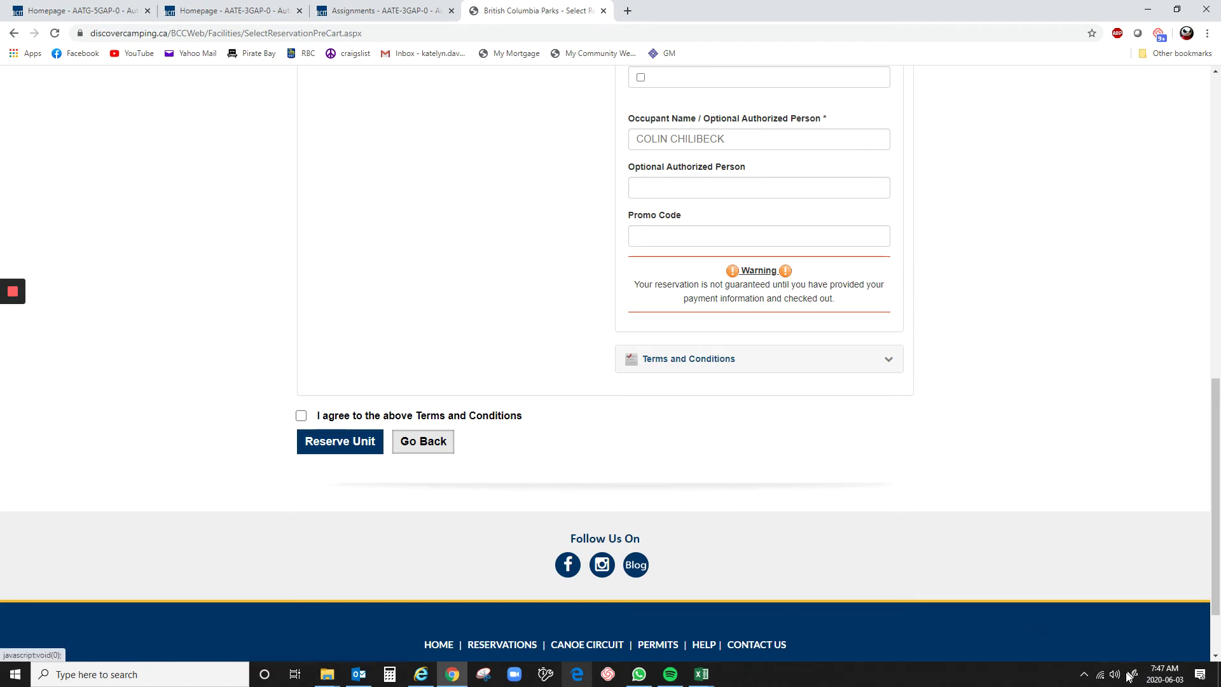
pyautogui.click(1163, 675)
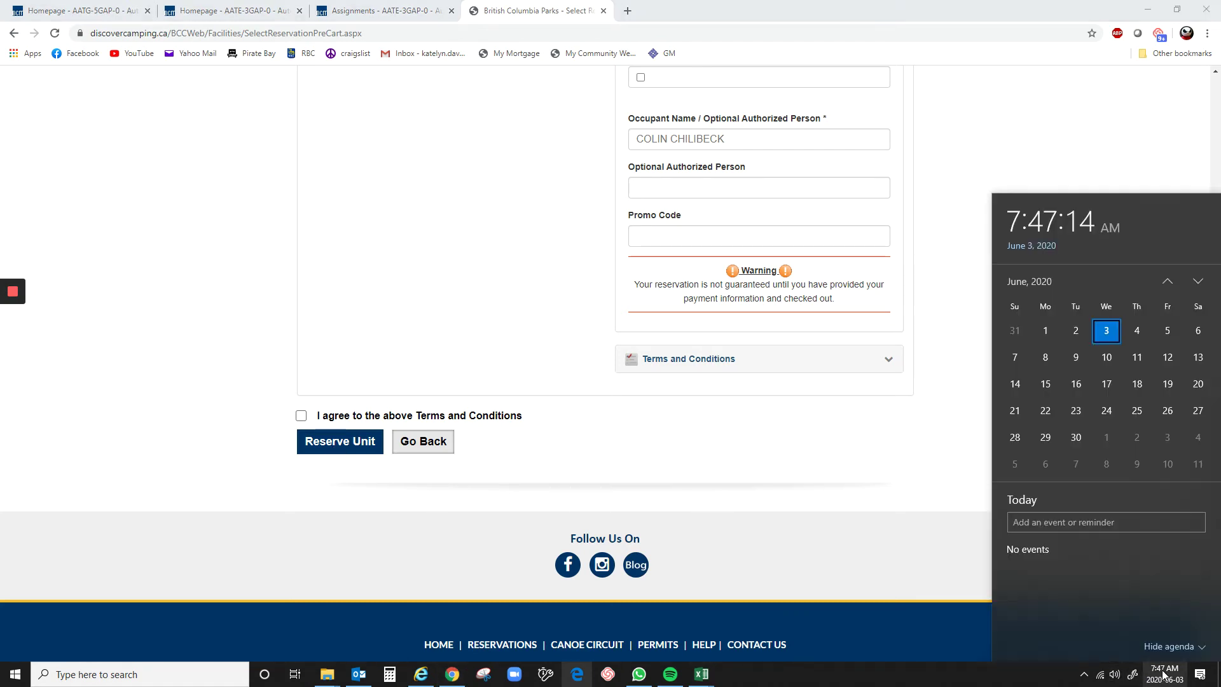
pyautogui.click(595, 456)
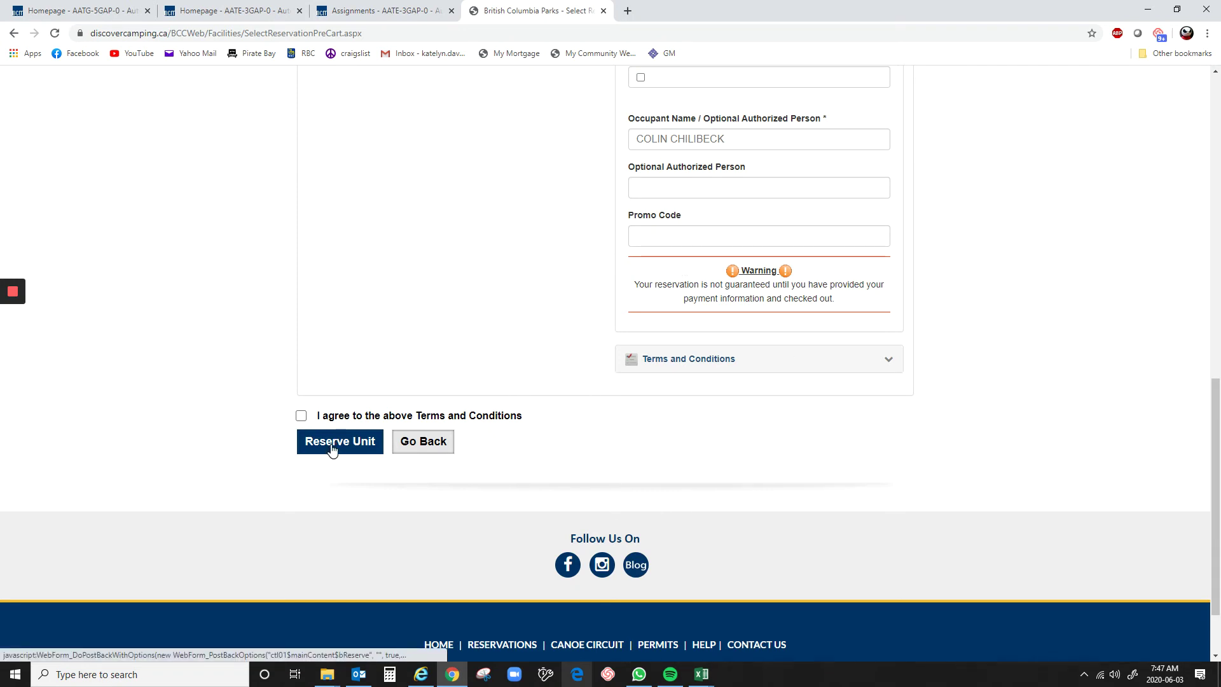
pyautogui.scroll(1, 486, 452)
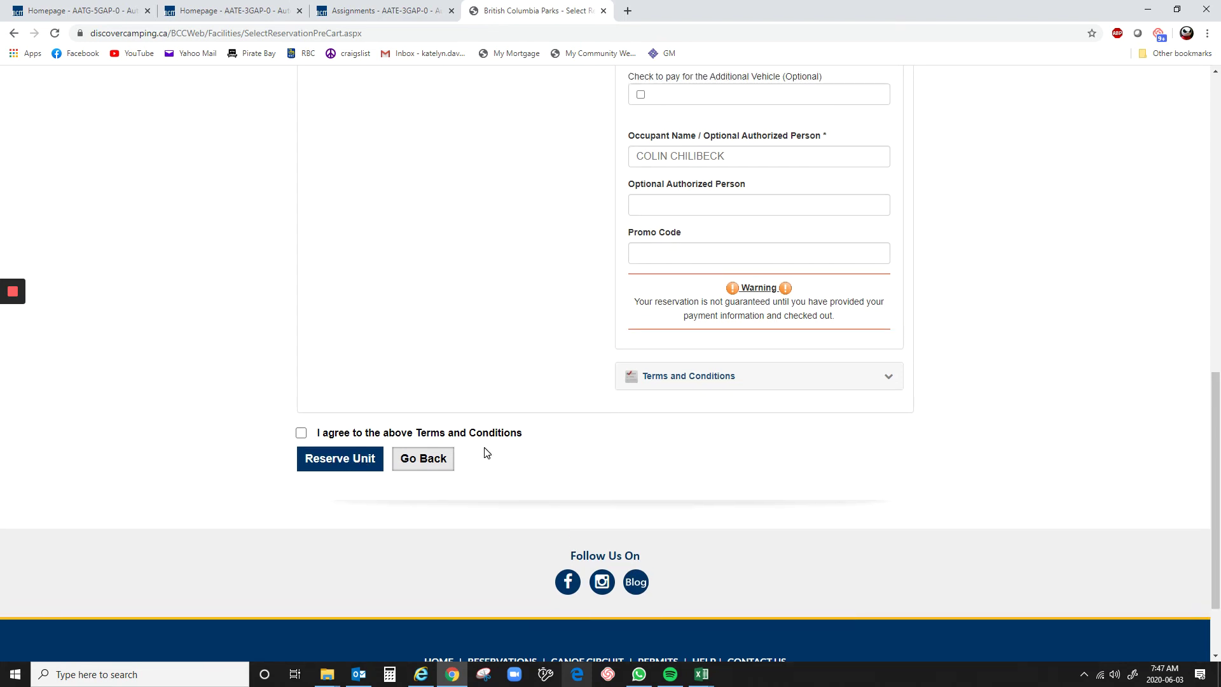
pyautogui.scroll(2, 605, 509)
pyautogui.scroll(4, 610, 510)
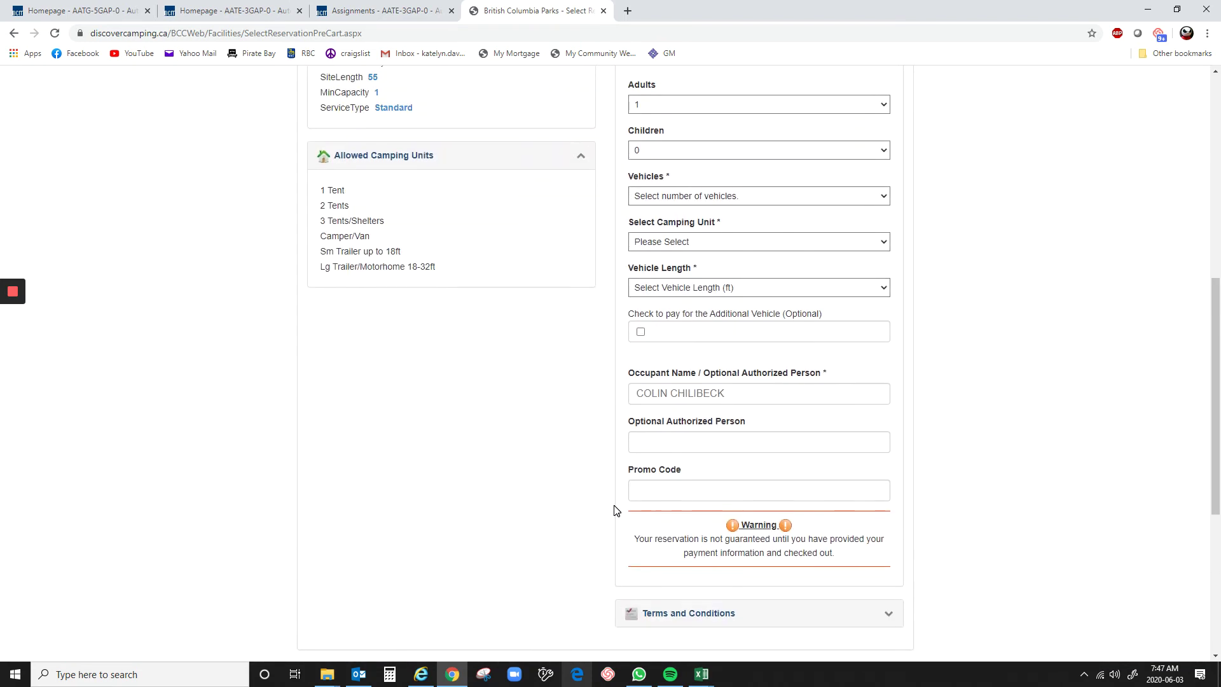
pyautogui.scroll(1, 531, 509)
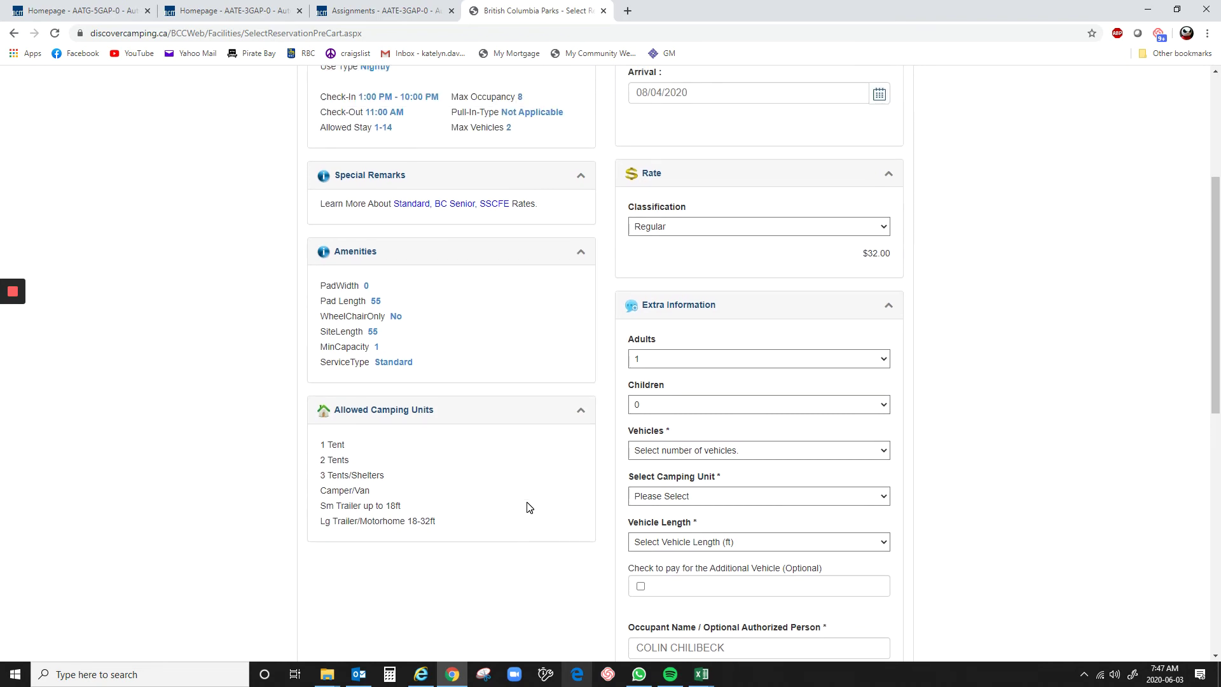
pyautogui.scroll(4, 551, 489)
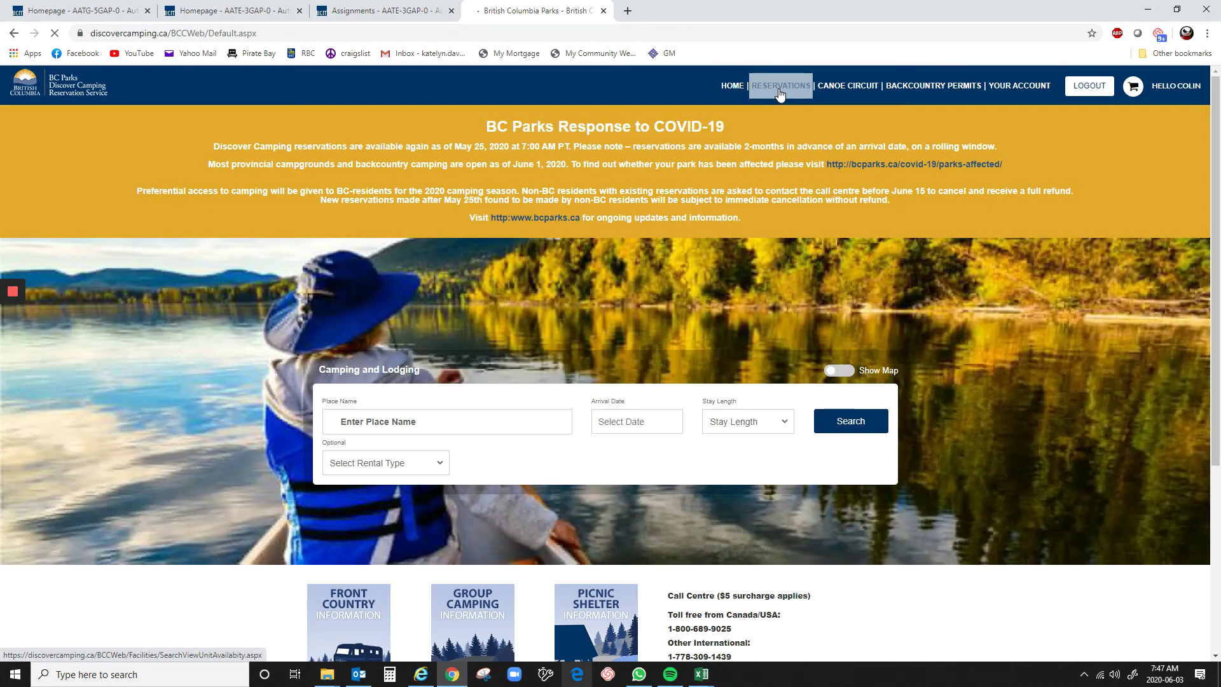
# - Enter 'mann' as the place name and pick E. C. Manning Park
pyautogui.click(391, 423)
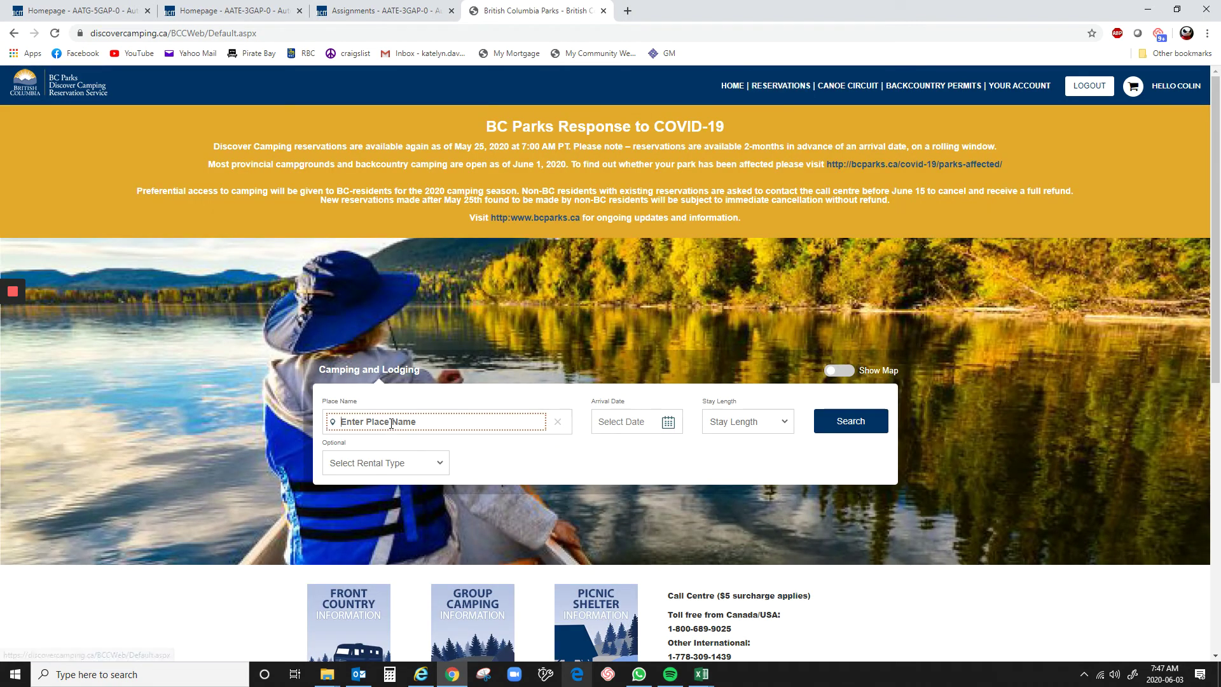
pyautogui.write('light')
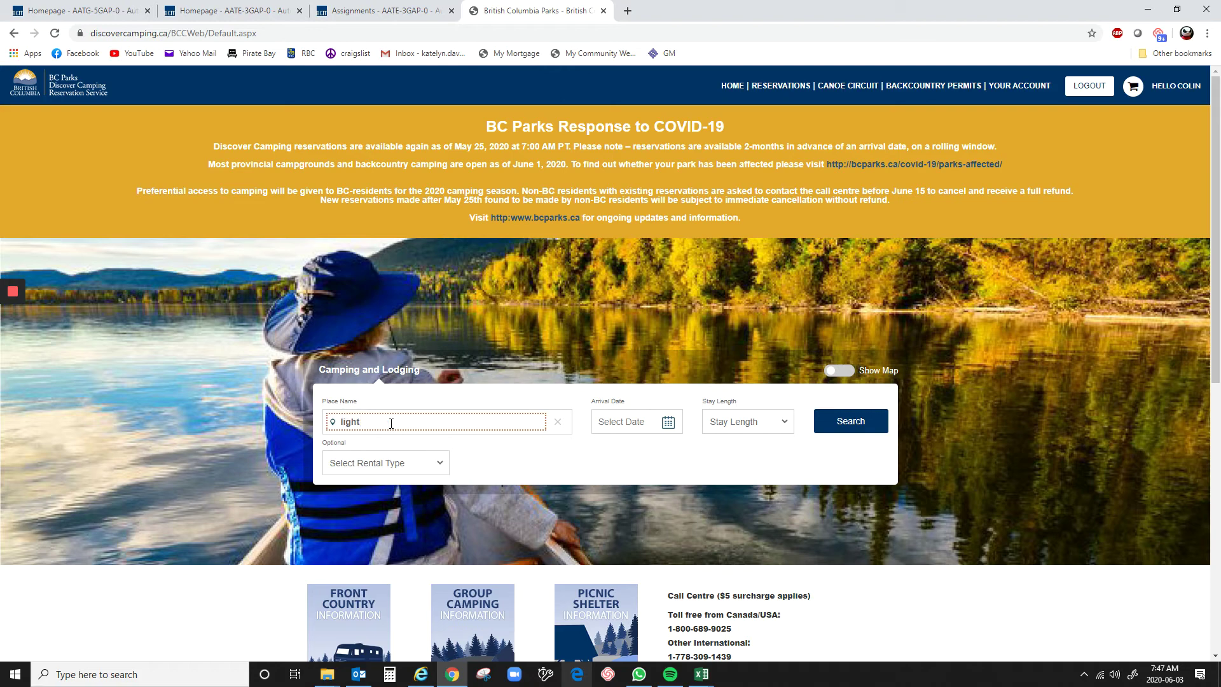
pyautogui.write('h')
pyautogui.press('BackSpace')
pyautogui.press('BackSpace')
pyautogui.press('BackSpace')
pyautogui.press('BackSpace')
pyautogui.write('mann')
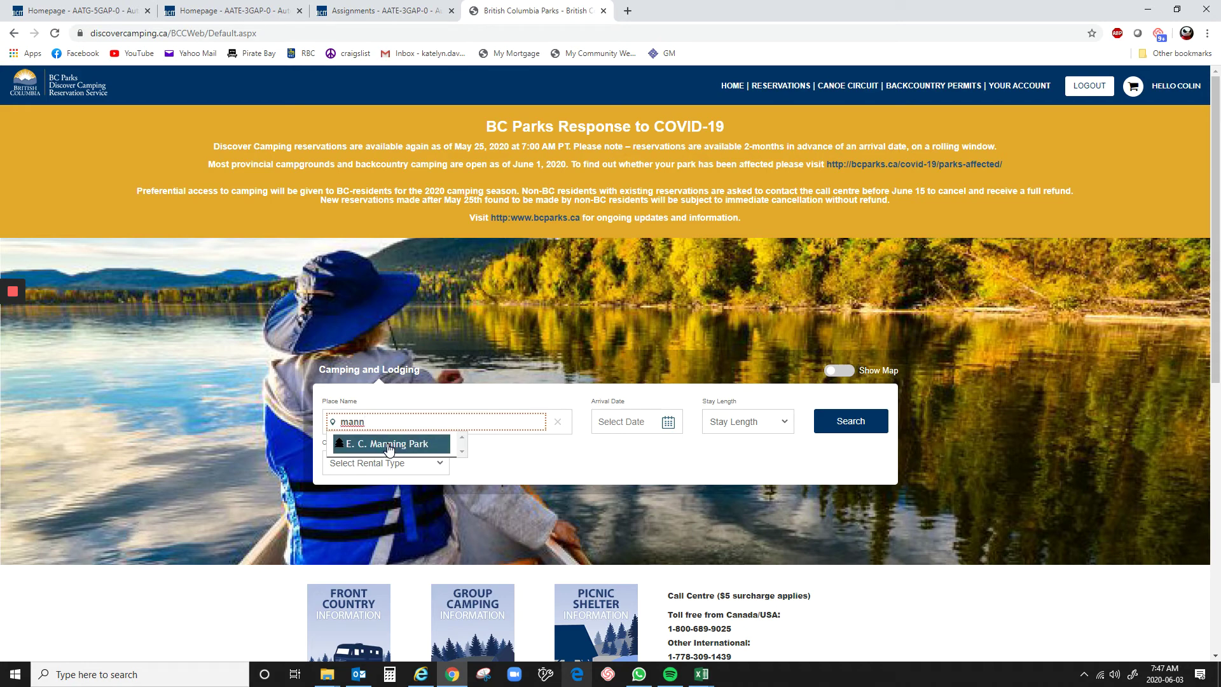
pyautogui.click(389, 444)
# - Set arrival to August 4, 2020 with a 6-night stay and search
pyautogui.click(620, 422)
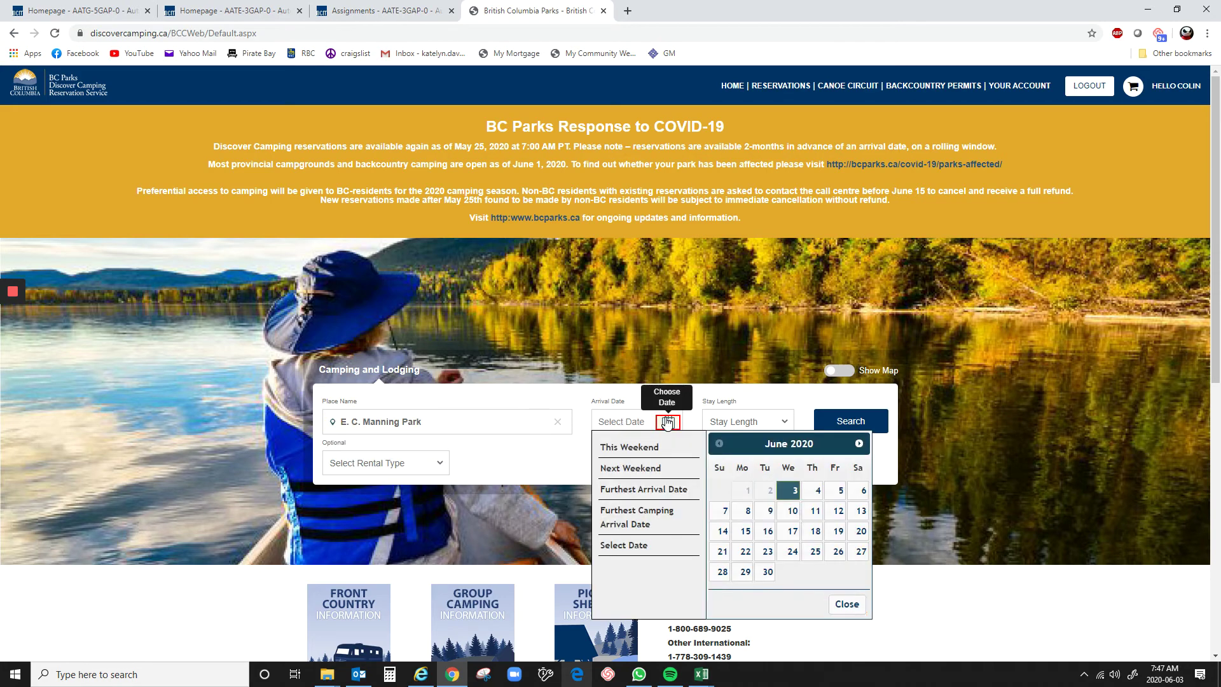
pyautogui.click(666, 422)
pyautogui.click(667, 421)
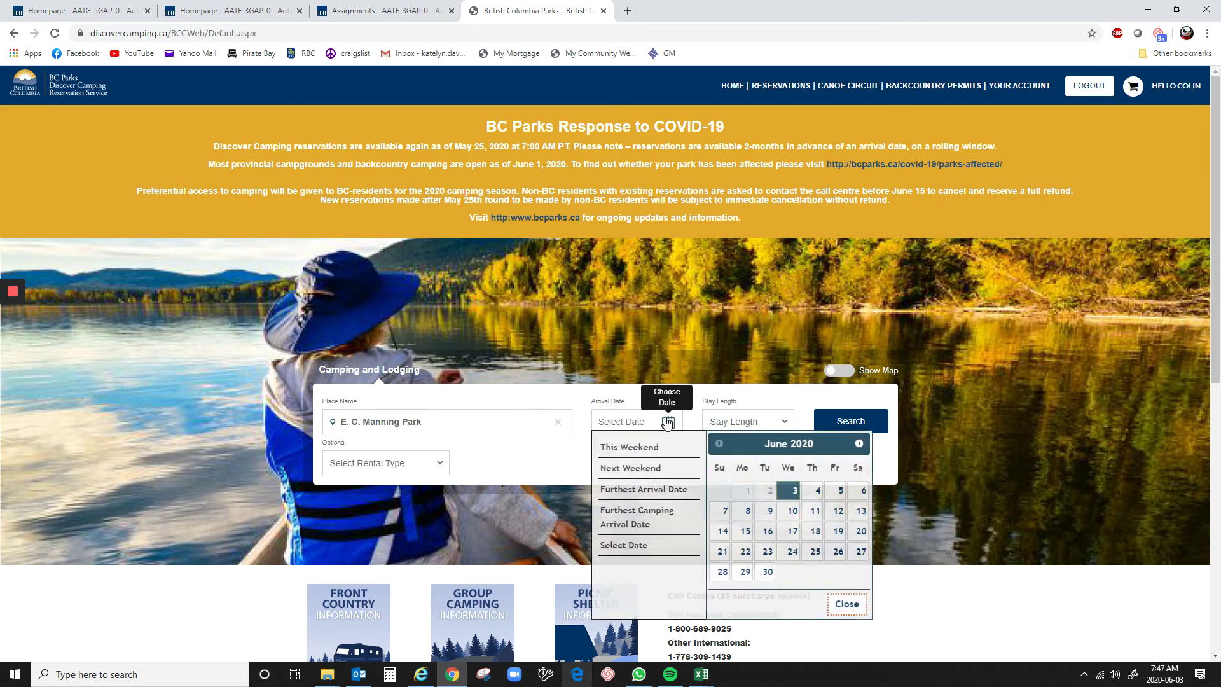
pyautogui.click(859, 443)
pyautogui.click(859, 443)
pyautogui.click(769, 512)
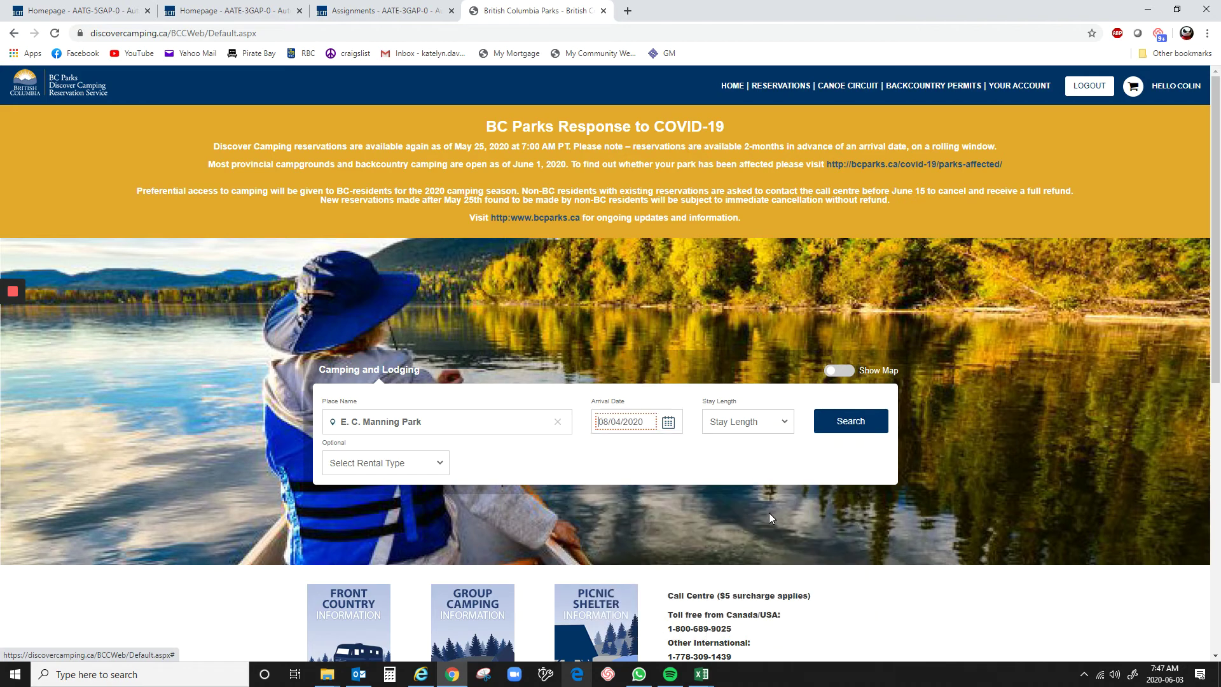
pyautogui.click(787, 426)
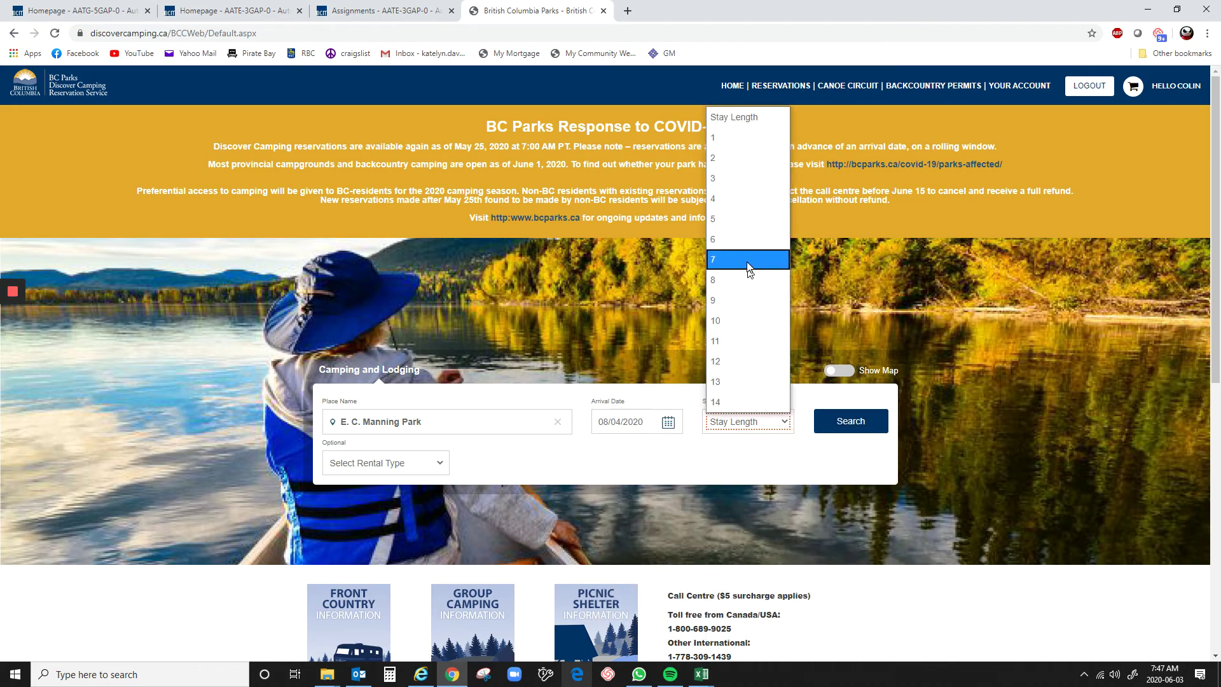
pyautogui.click(746, 238)
pyautogui.click(873, 417)
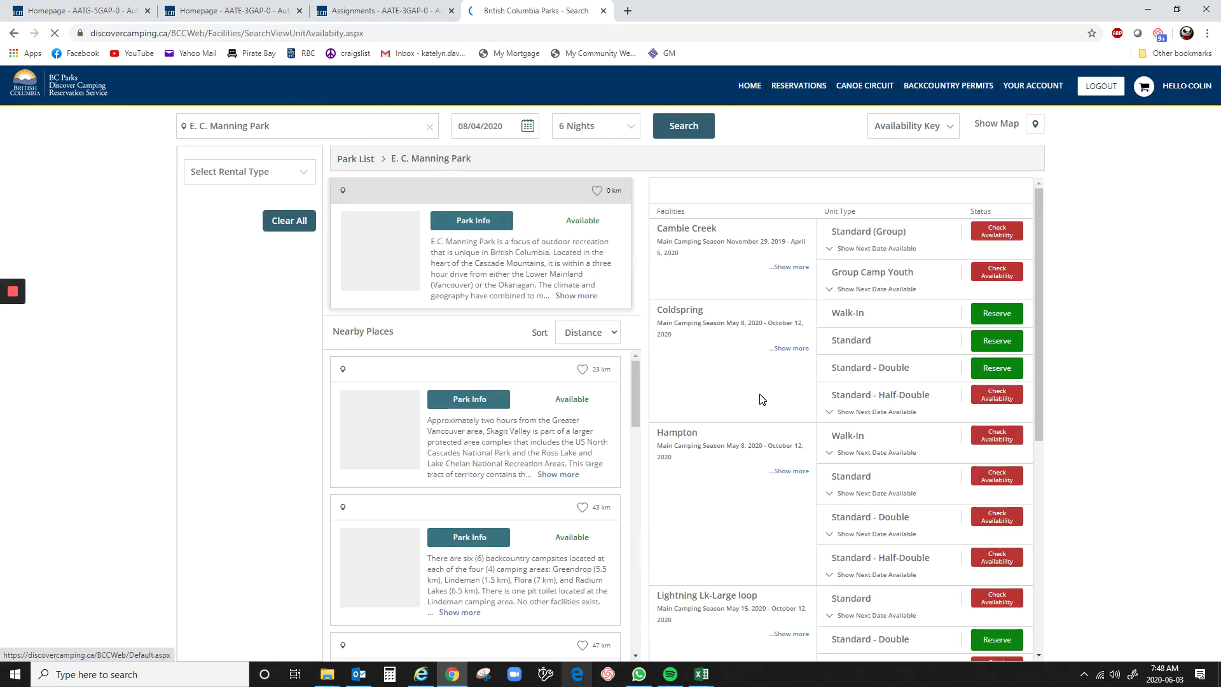
# - Show the next available date for Lightning Lk-Large loop Standard sites
pyautogui.scroll(-1, 766, 380)
pyautogui.scroll(1, 766, 381)
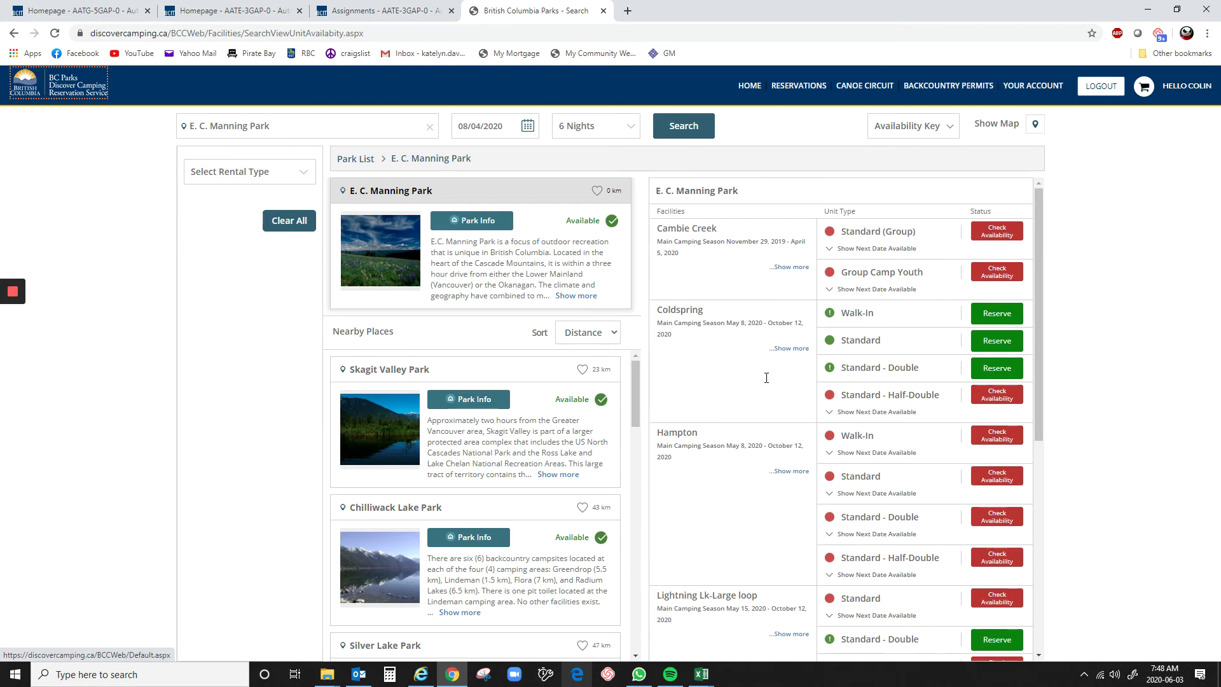
pyautogui.scroll(-1, 798, 445)
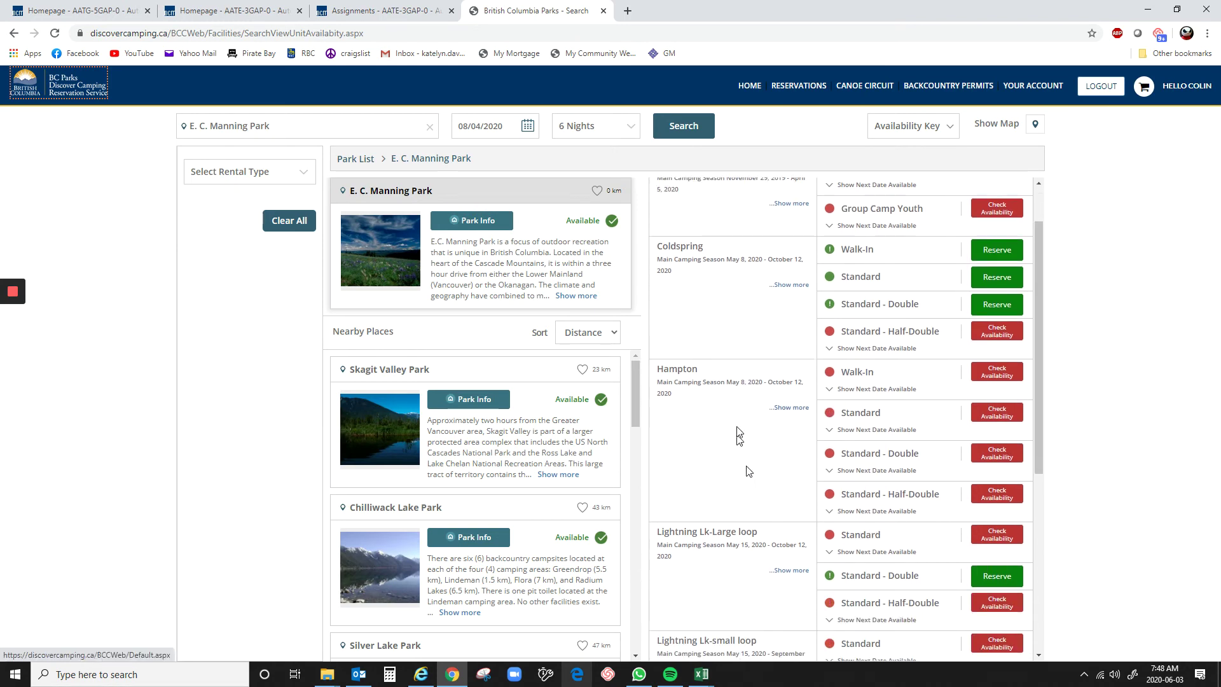
pyautogui.scroll(-2, 753, 381)
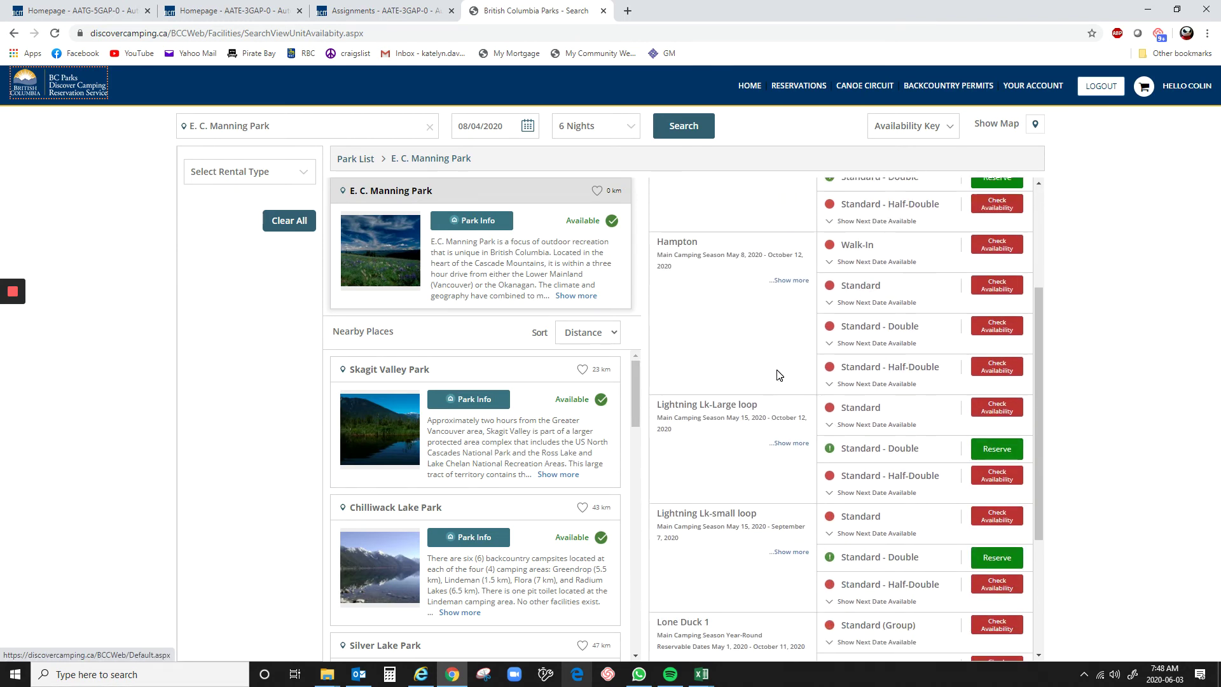
pyautogui.scroll(3, 783, 397)
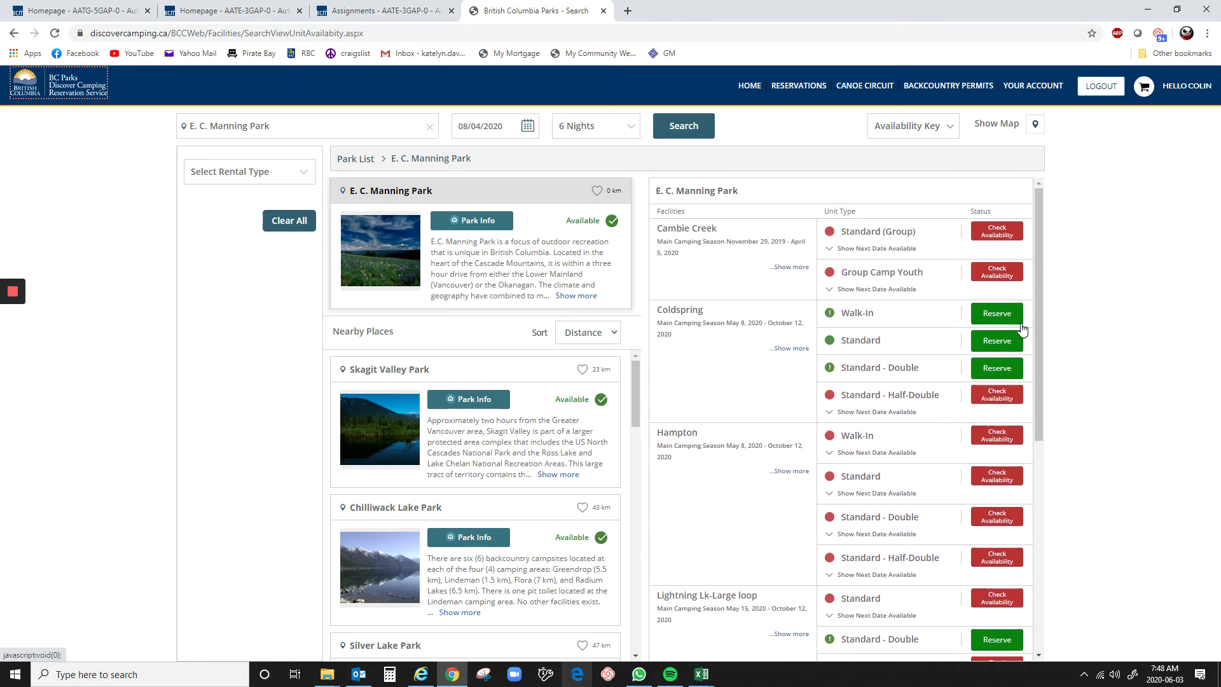
pyautogui.scroll(-4, 795, 369)
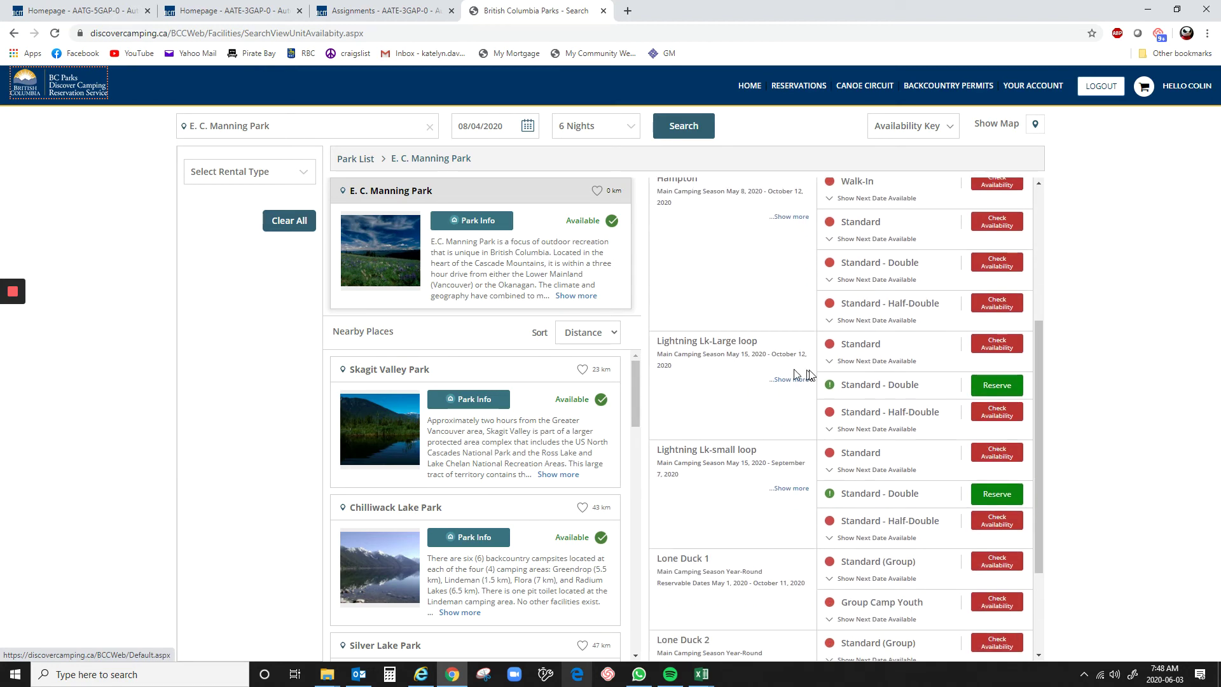
pyautogui.scroll(1, 738, 389)
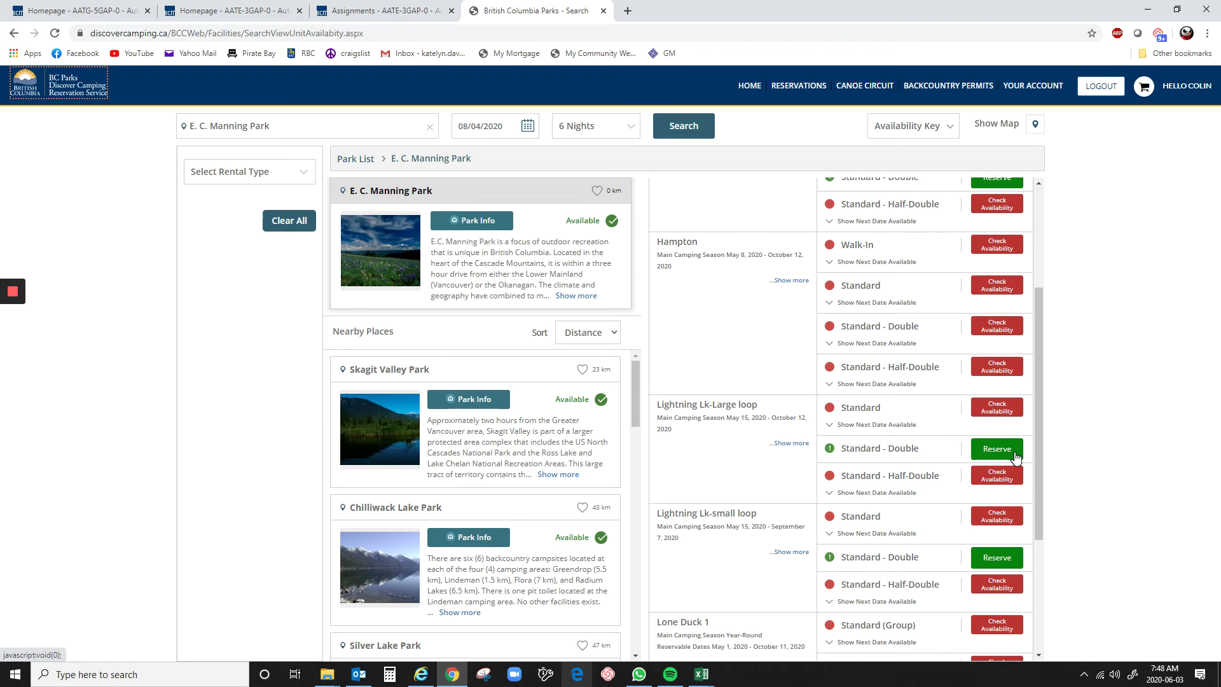
pyautogui.click(842, 427)
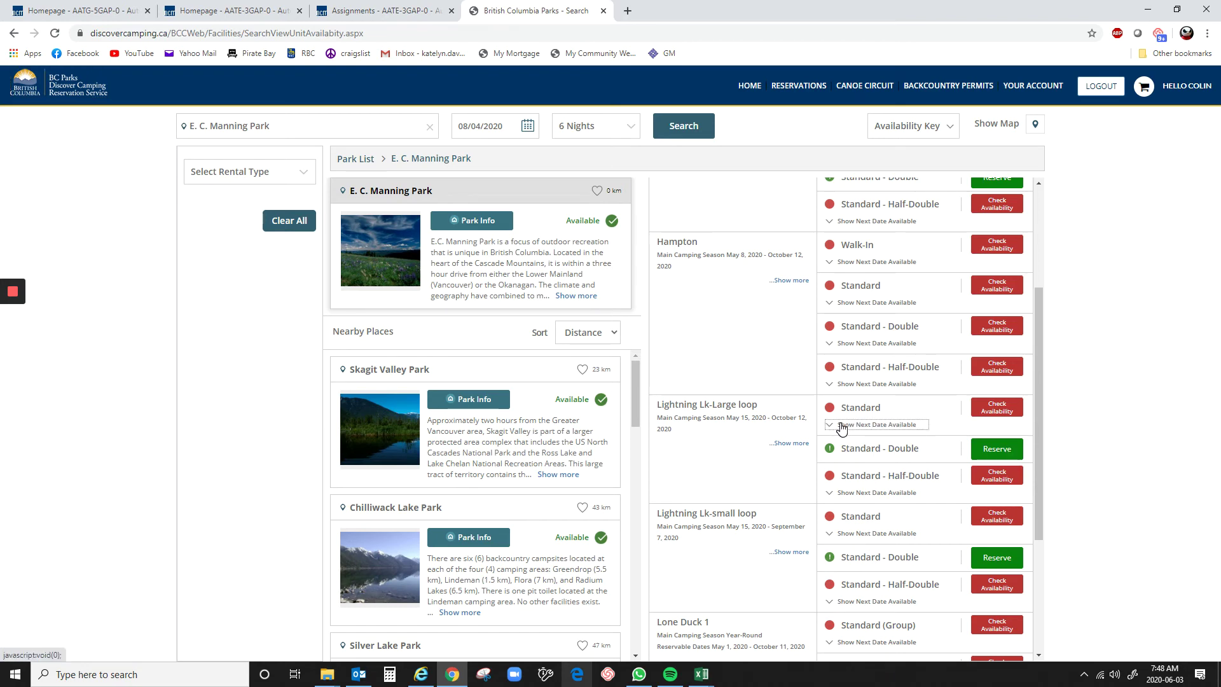
pyautogui.moveTo(857, 438); pyautogui.dragTo(1008, 449)
pyautogui.click(846, 448)
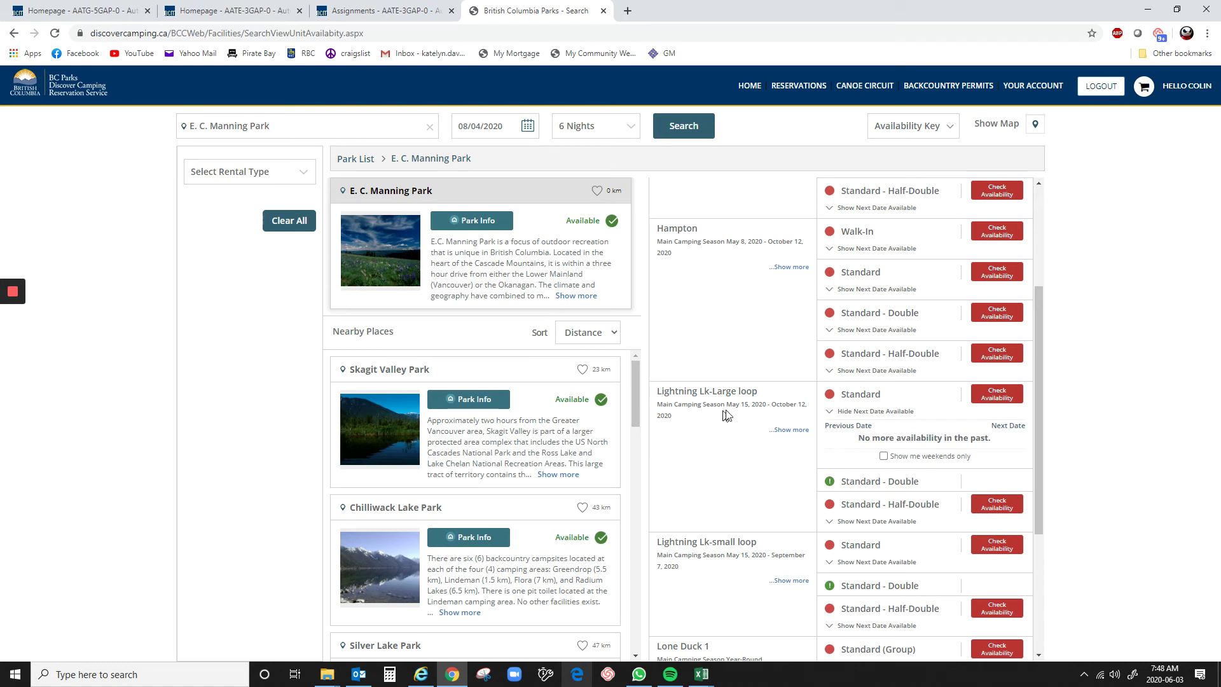
# - Show the next available date for Mule Deer Standard - Half-Double sites
pyautogui.scroll(-3, 732, 409)
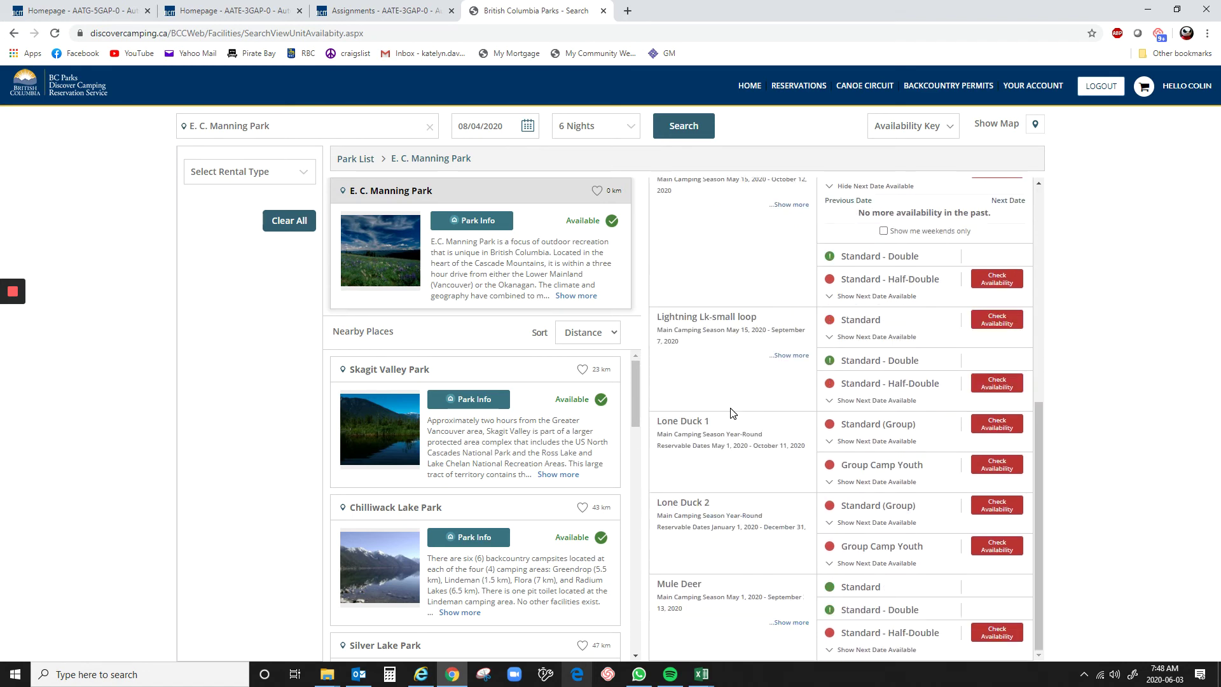
pyautogui.click(858, 651)
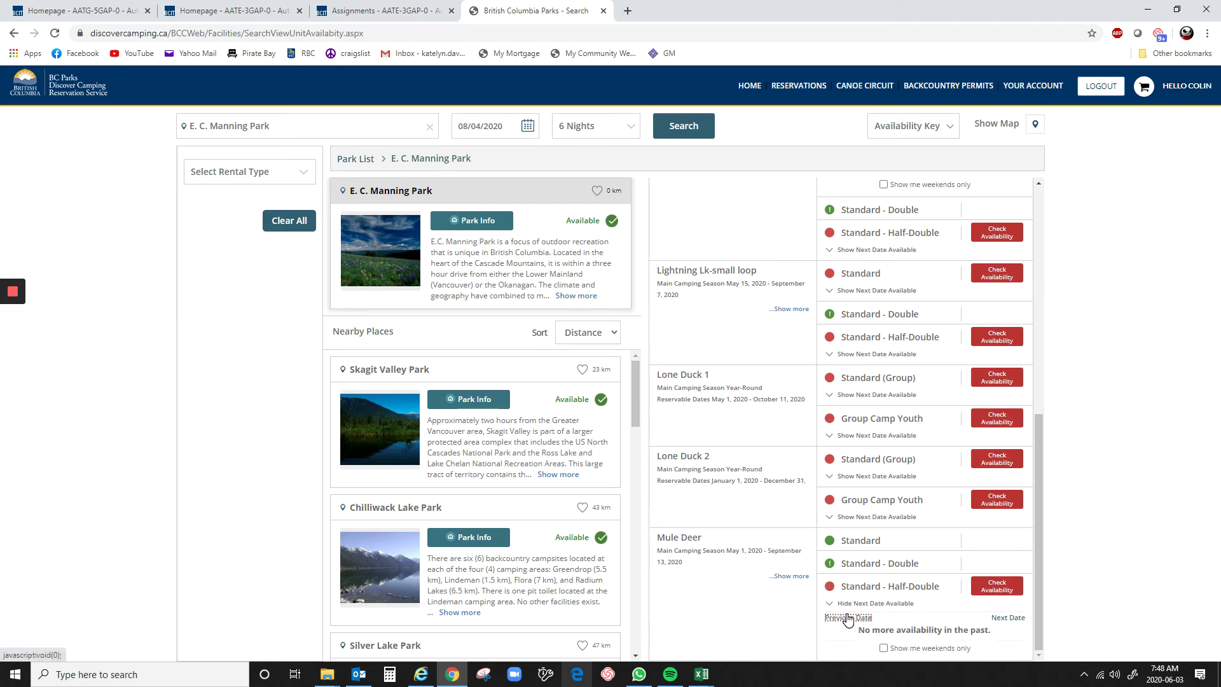
pyautogui.scroll(6, 747, 545)
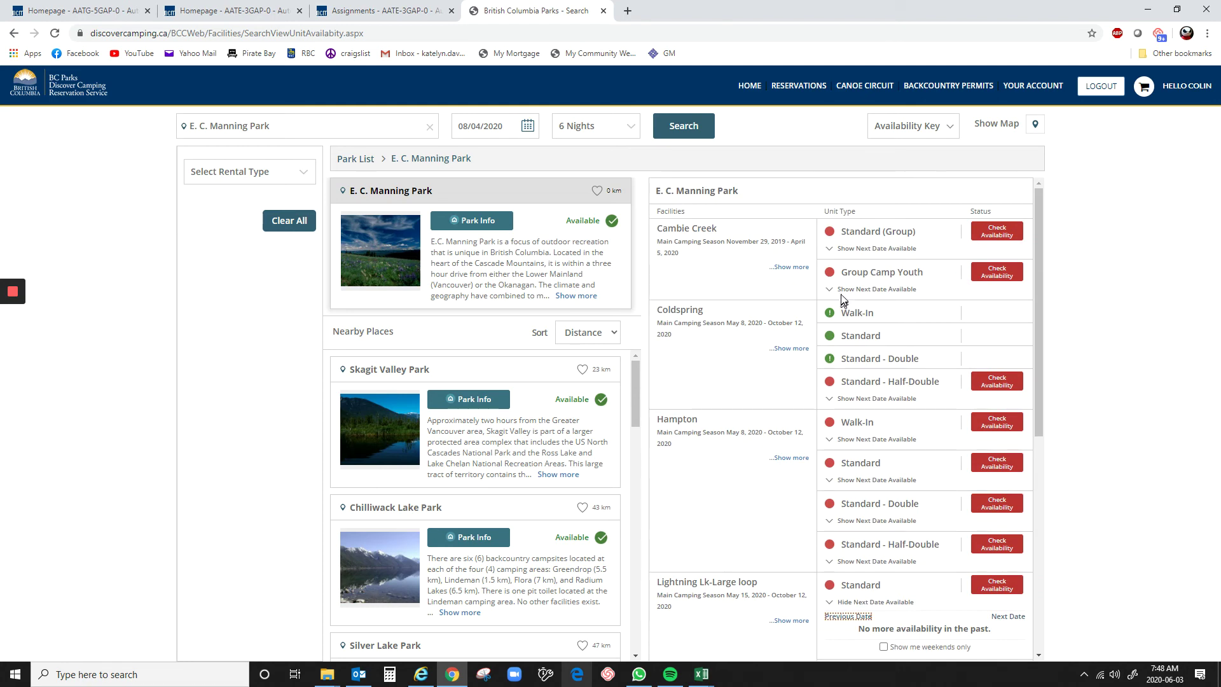
pyautogui.scroll(-3, 787, 319)
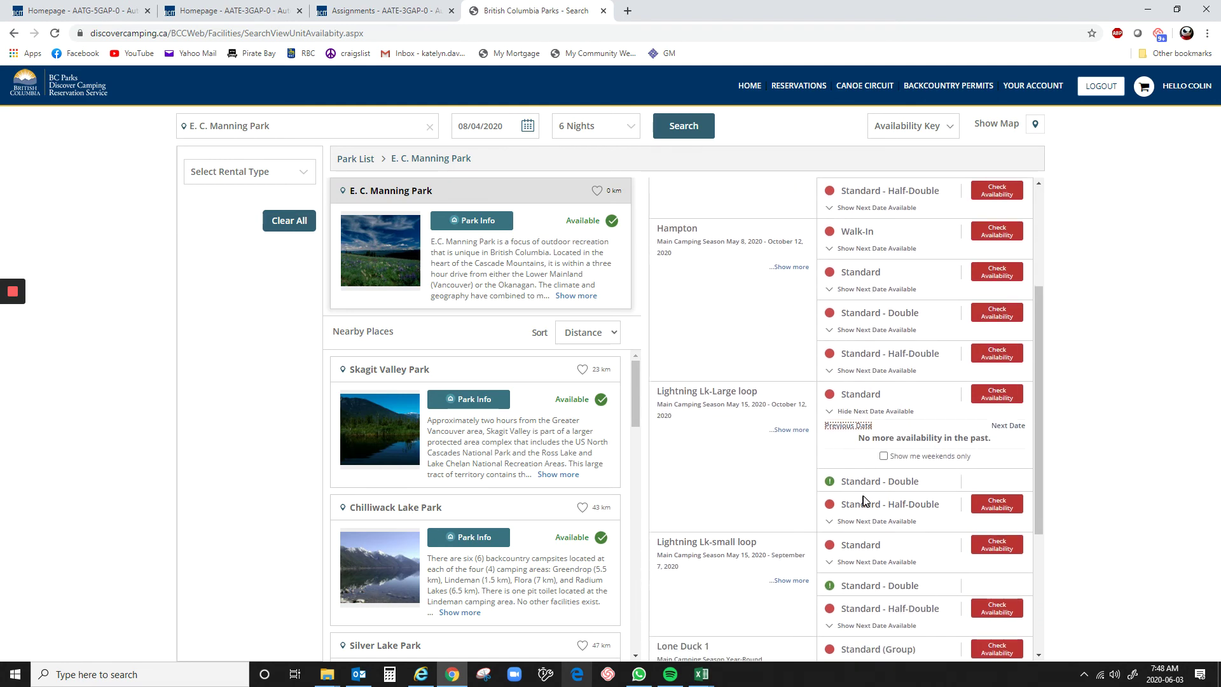
pyautogui.moveTo(935, 490); pyautogui.dragTo(996, 504)
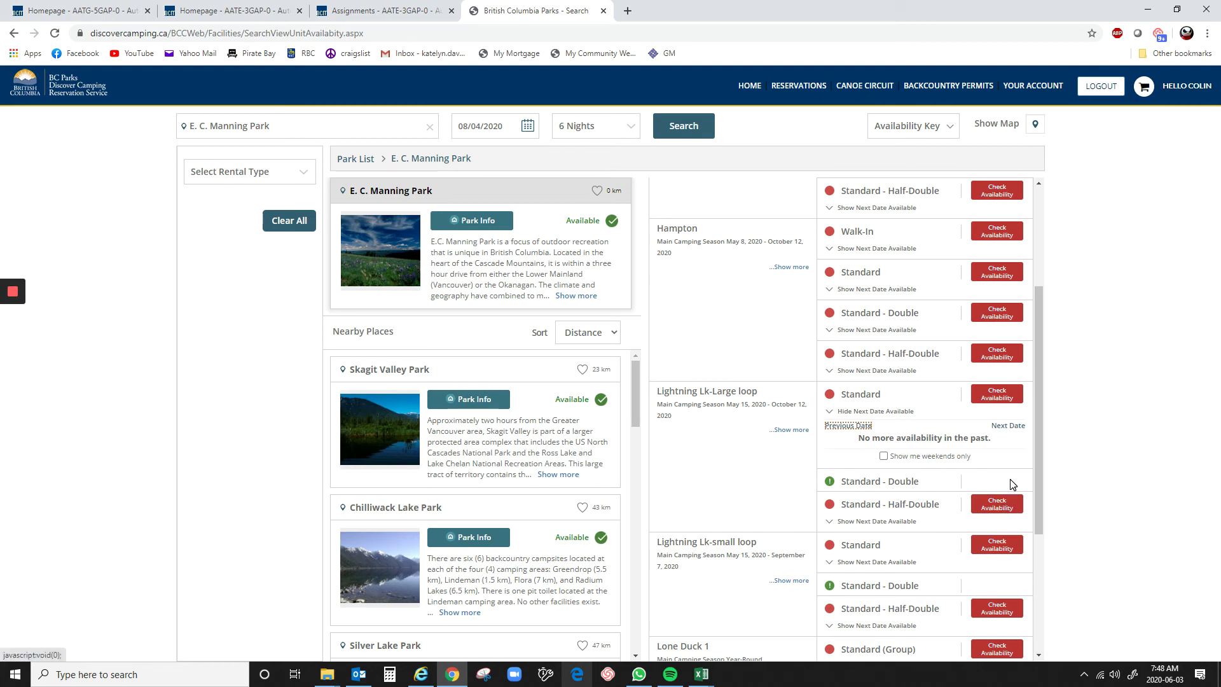
pyautogui.click(1018, 486)
pyautogui.scroll(3, 950, 493)
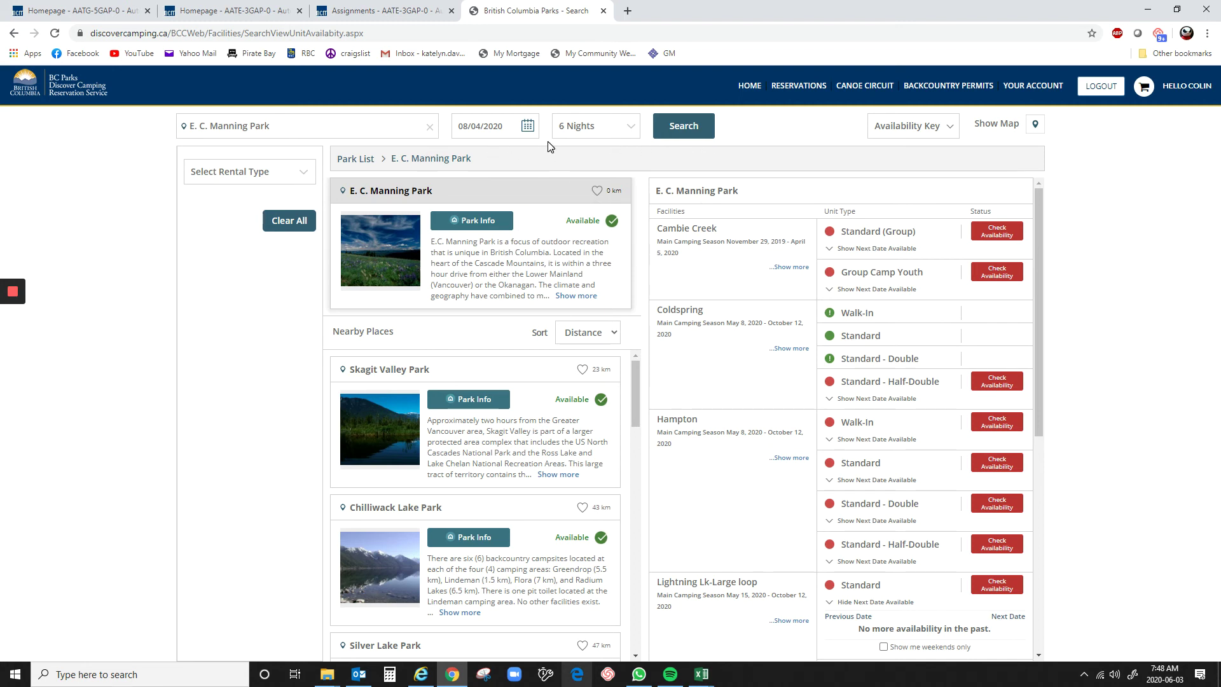
# - Search Manning Park for 5 nights from 08/04/2020 and open Coldspring Walk-In's site grid
pyautogui.click(633, 127)
pyautogui.click(632, 127)
pyautogui.click(633, 127)
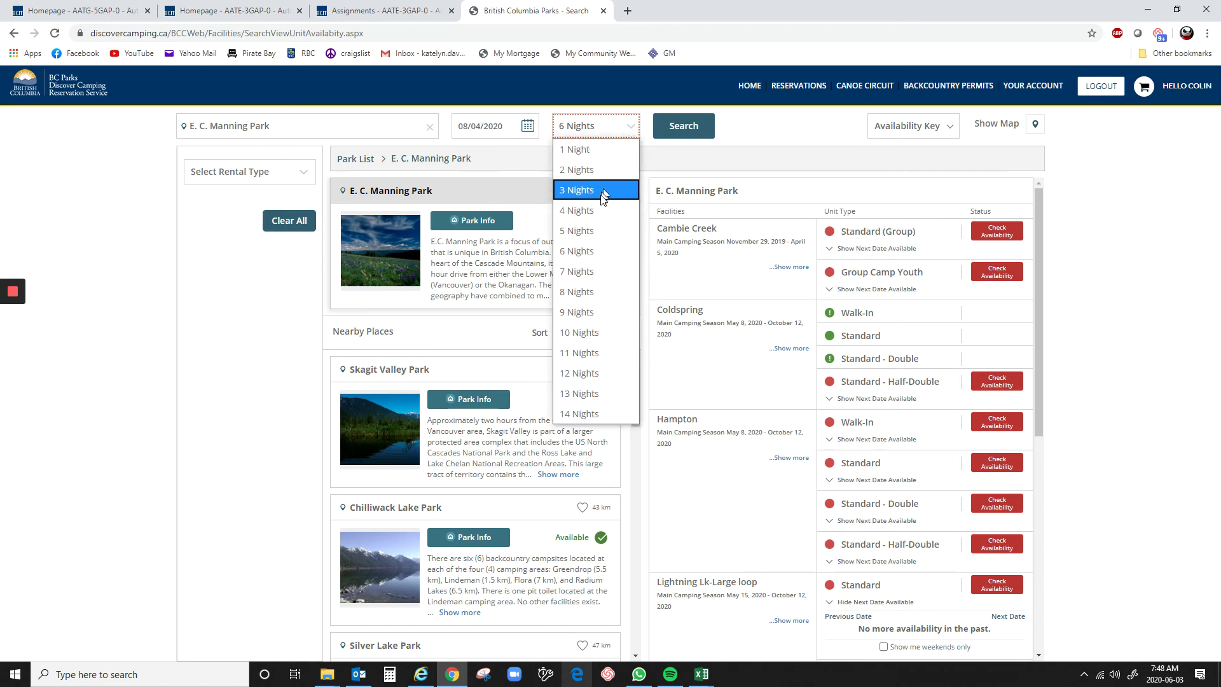
pyautogui.click(590, 234)
pyautogui.click(682, 133)
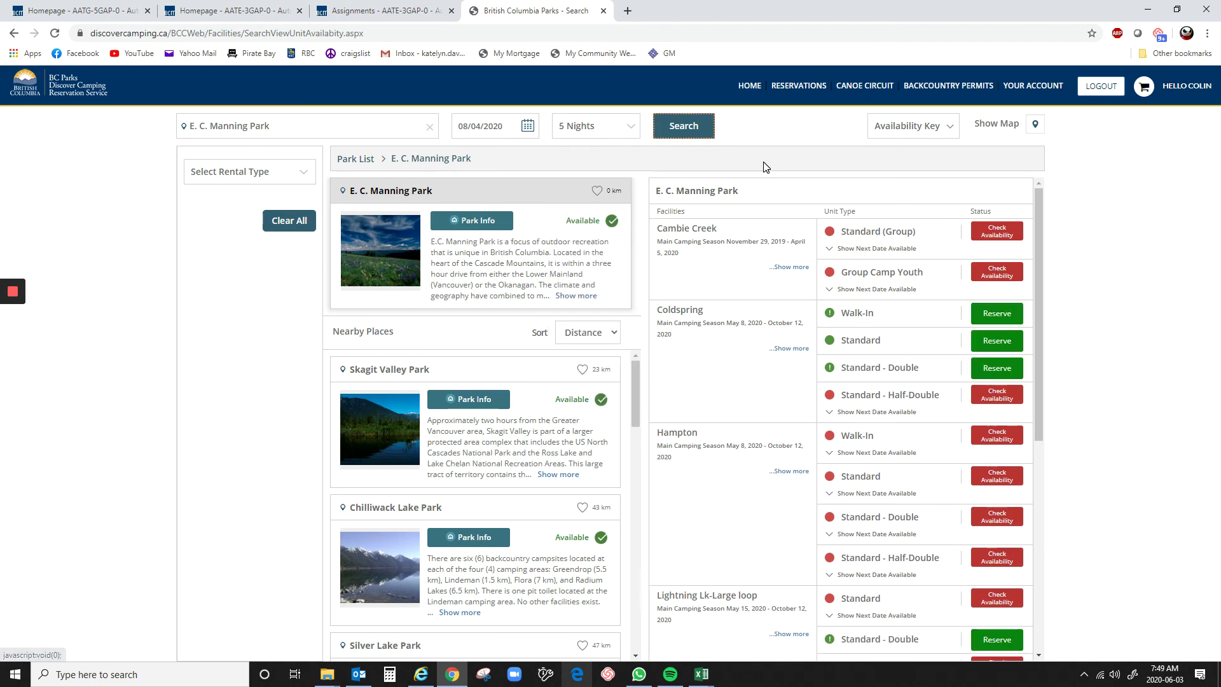
pyautogui.click(996, 316)
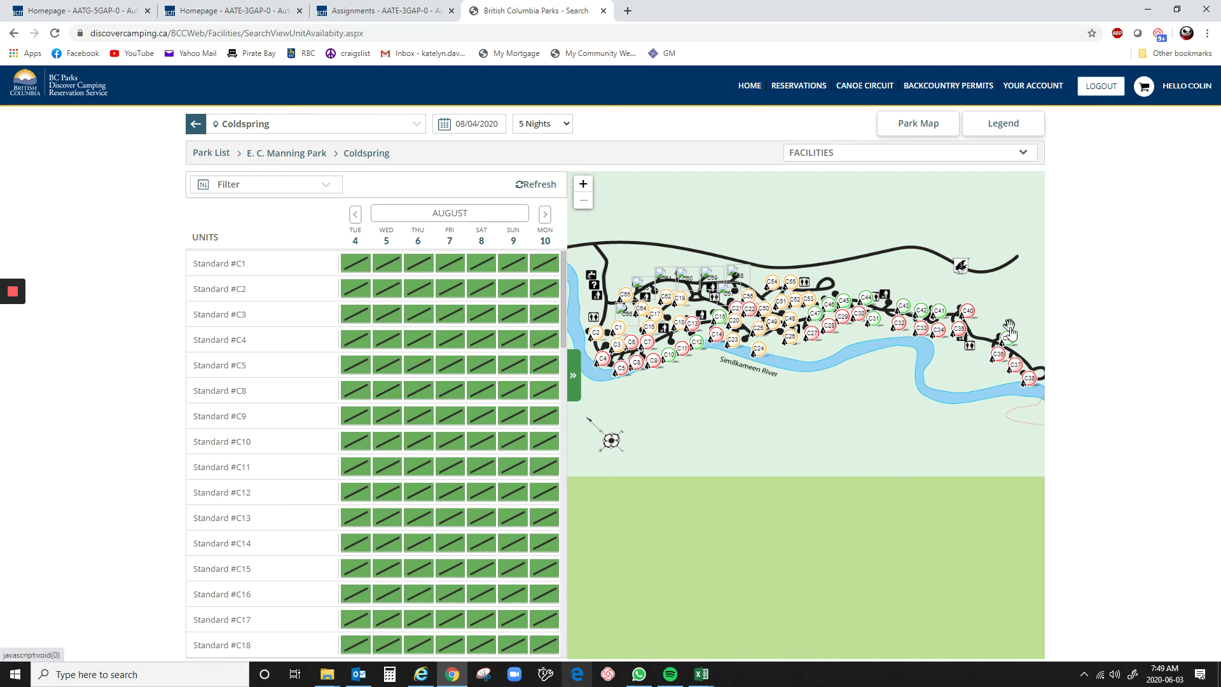
# - Show Standard #C39's site details: Back In, max 8 occupants, $23.00 rate
pyautogui.click(1009, 340)
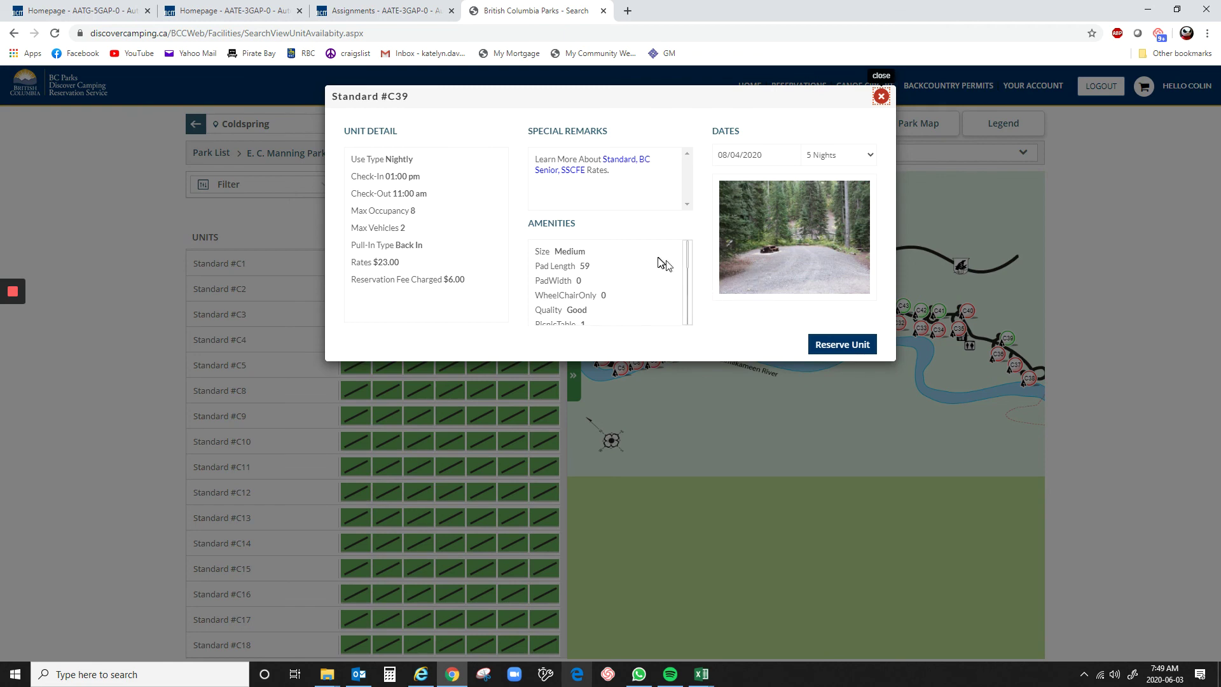
# - Reserve Standard #C39, dismiss the booking-restriction error, and review the Reservation Details form
pyautogui.click(832, 346)
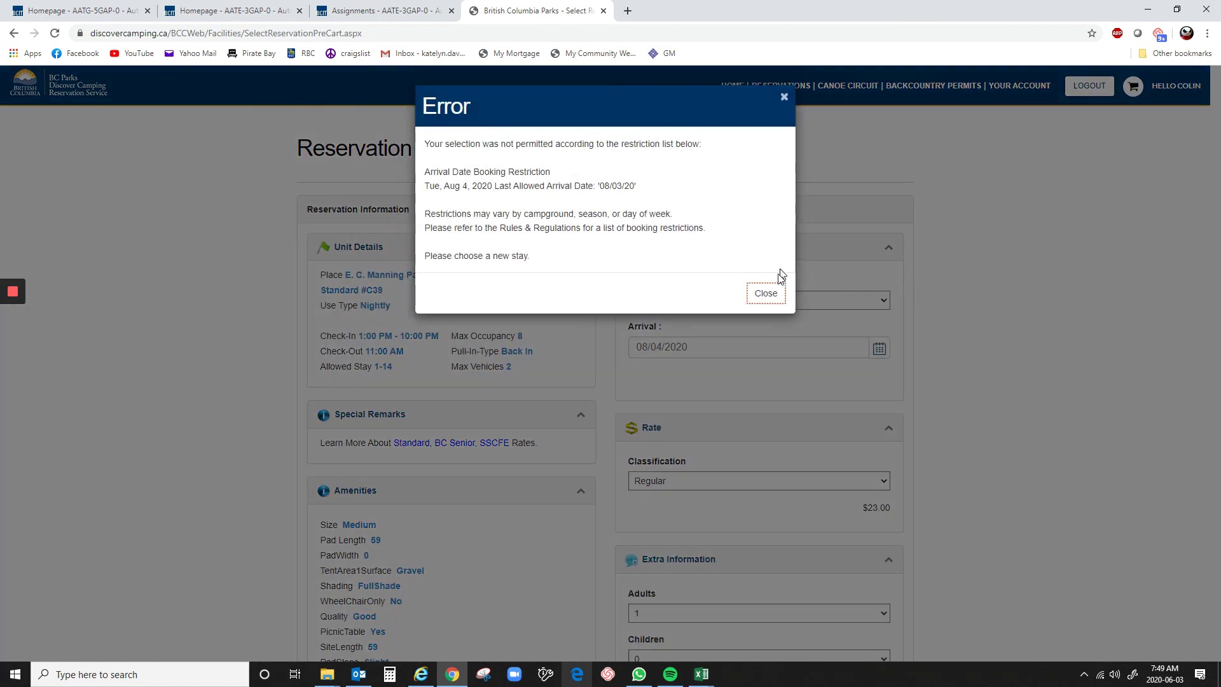
pyautogui.click(767, 292)
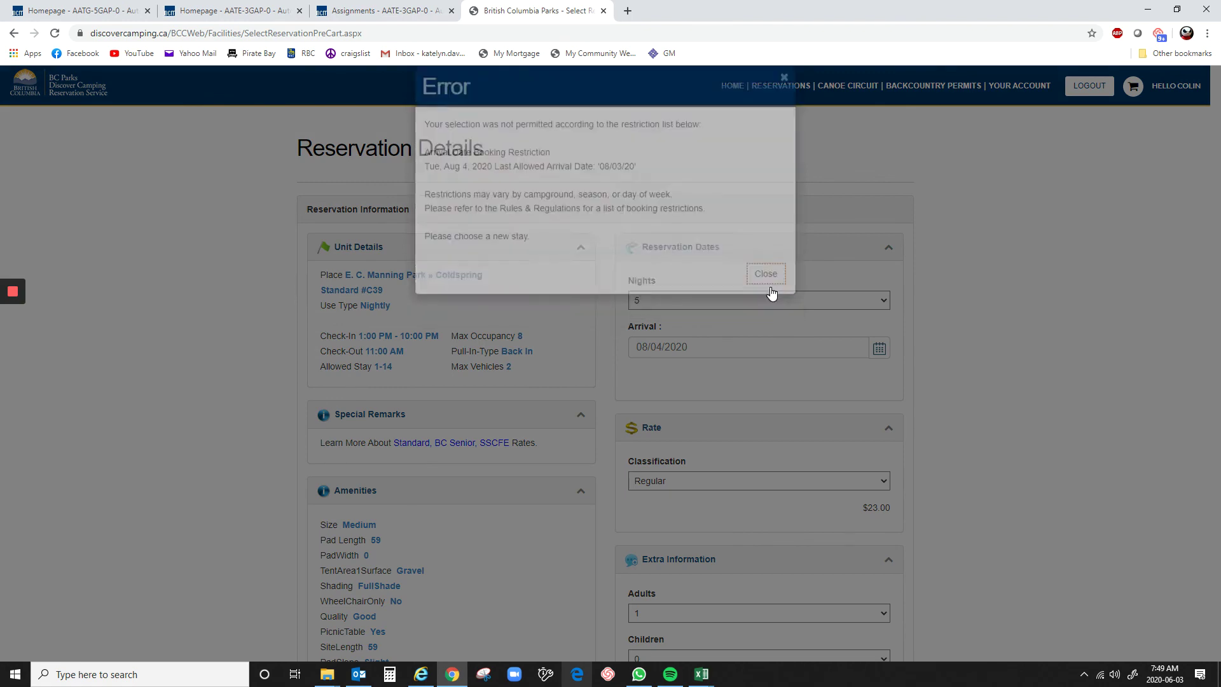
pyautogui.scroll(-4, 559, 409)
pyautogui.scroll(-6, 547, 449)
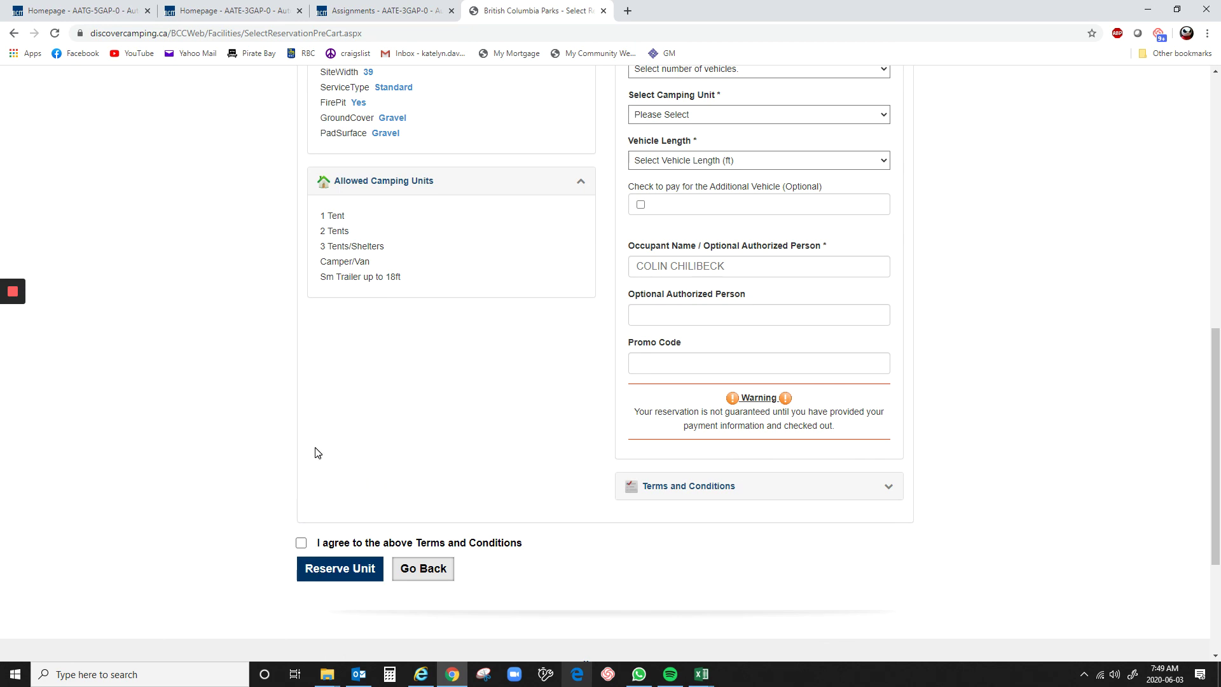
pyautogui.scroll(12, 318, 451)
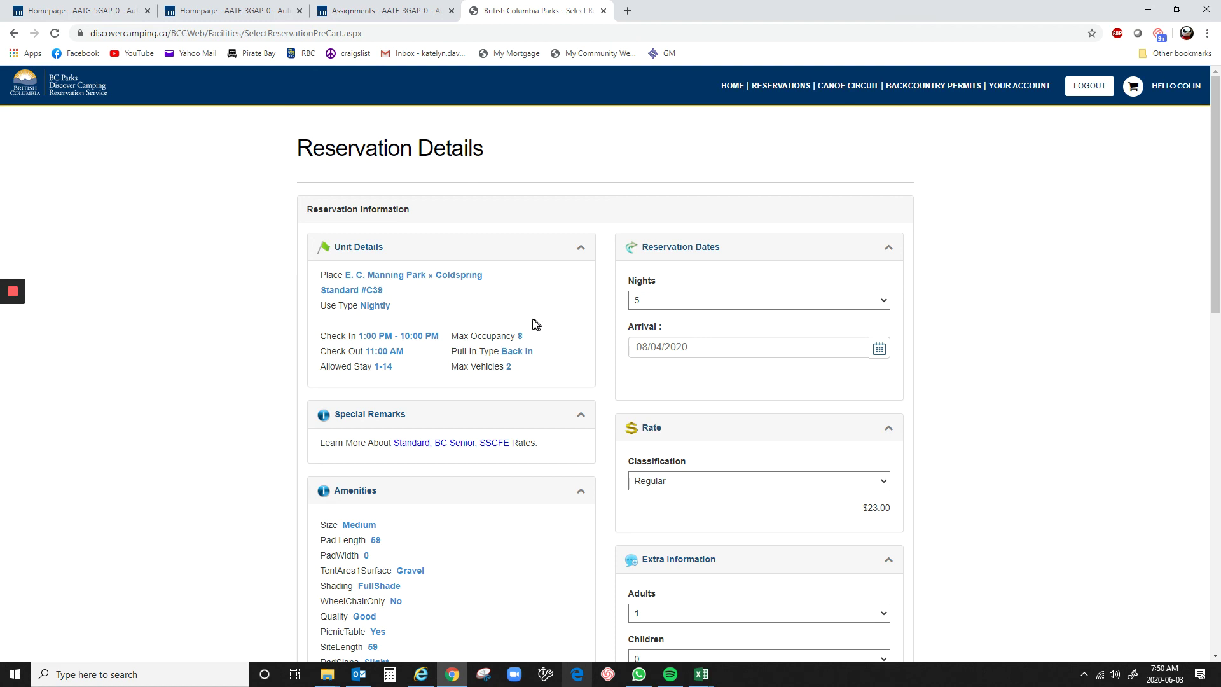
pyautogui.scroll(-6, 536, 324)
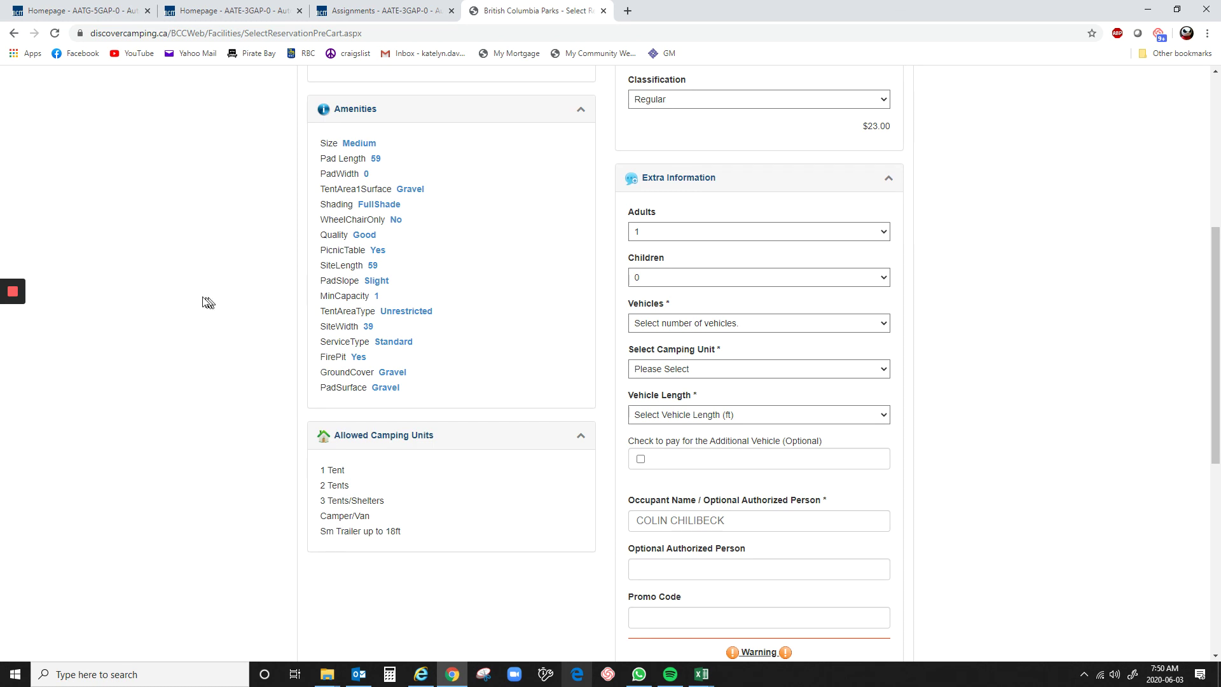
pyautogui.moveTo(19, 295)
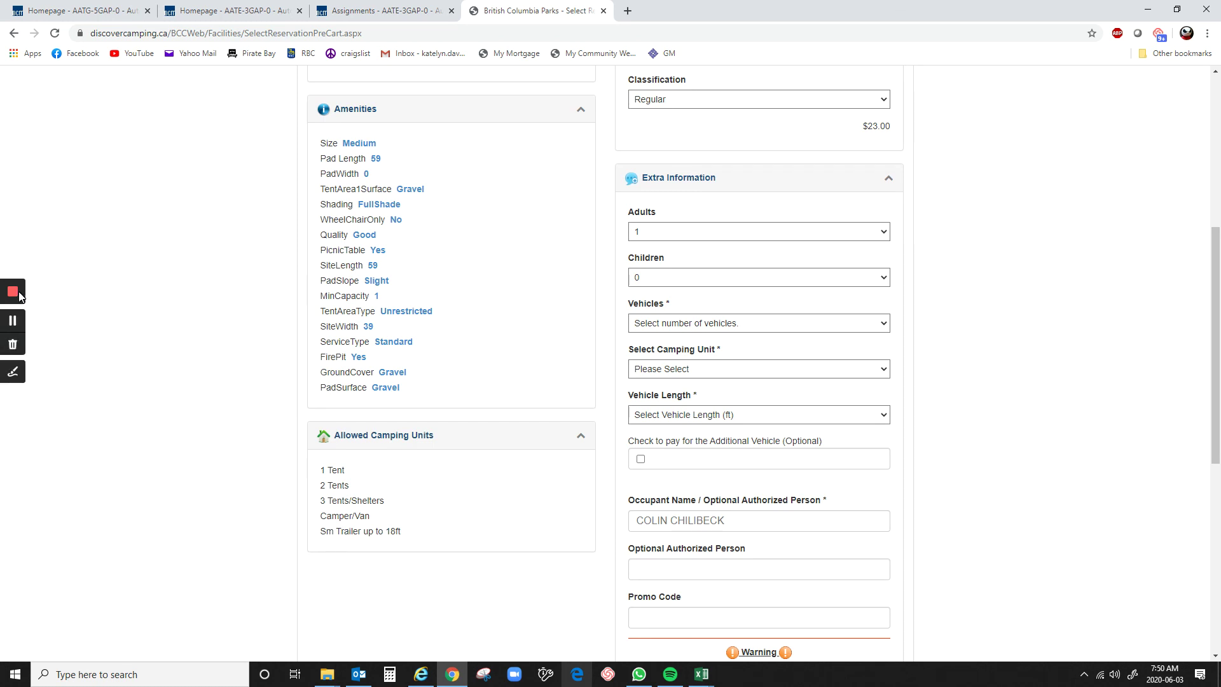